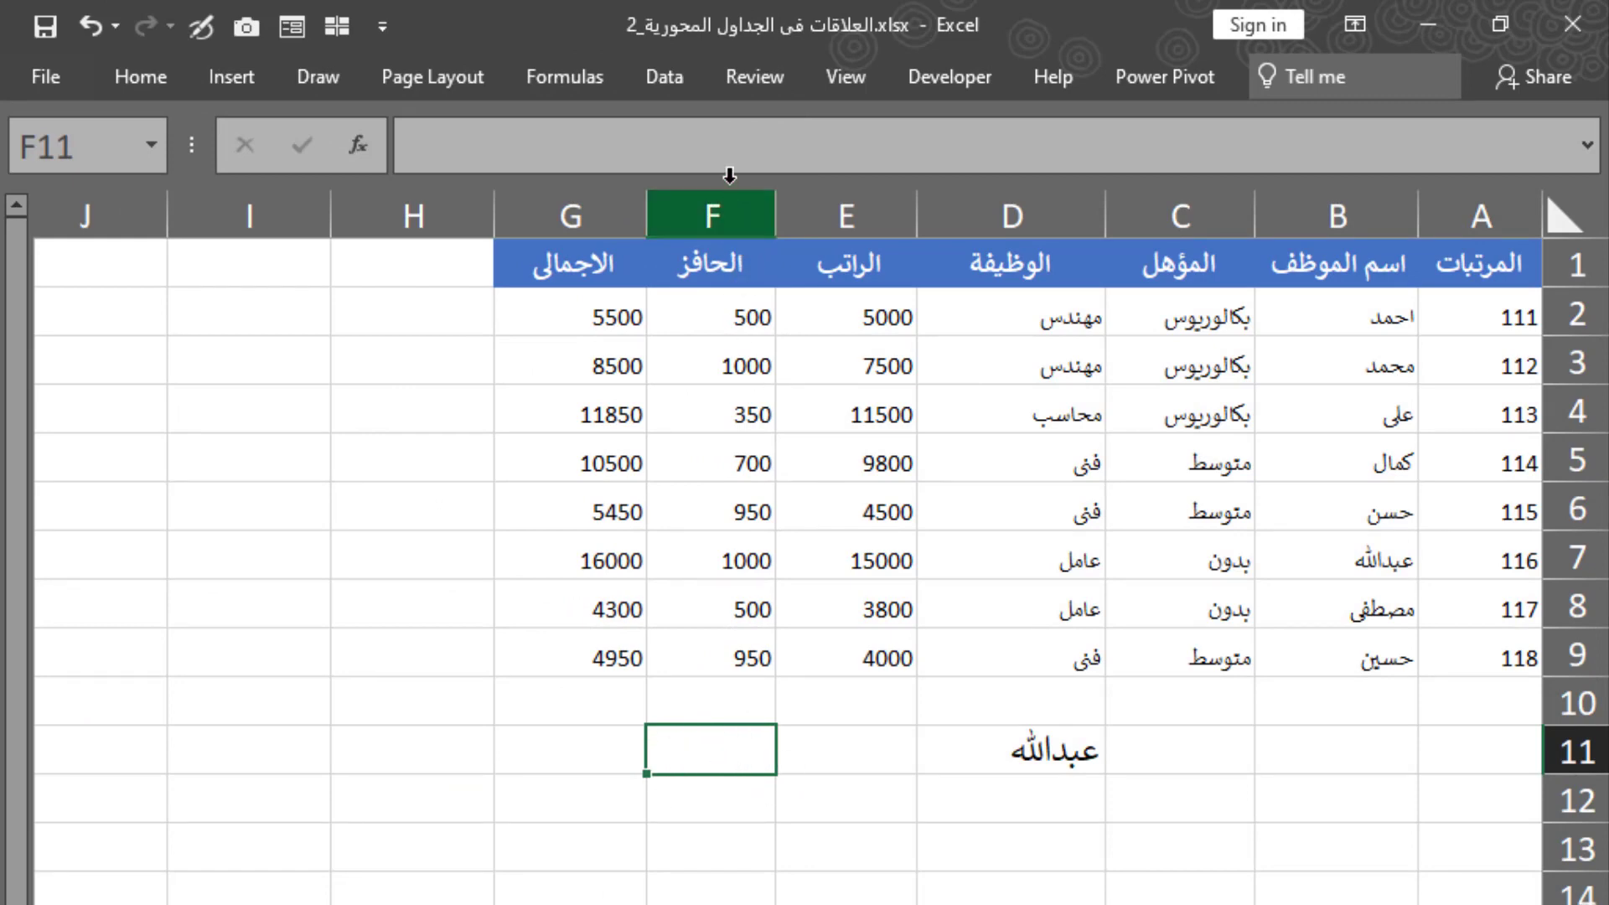
Try a List validation on F11 with source $B$2:$C$9, triggering the single-row-or-column error
click(675, 74)
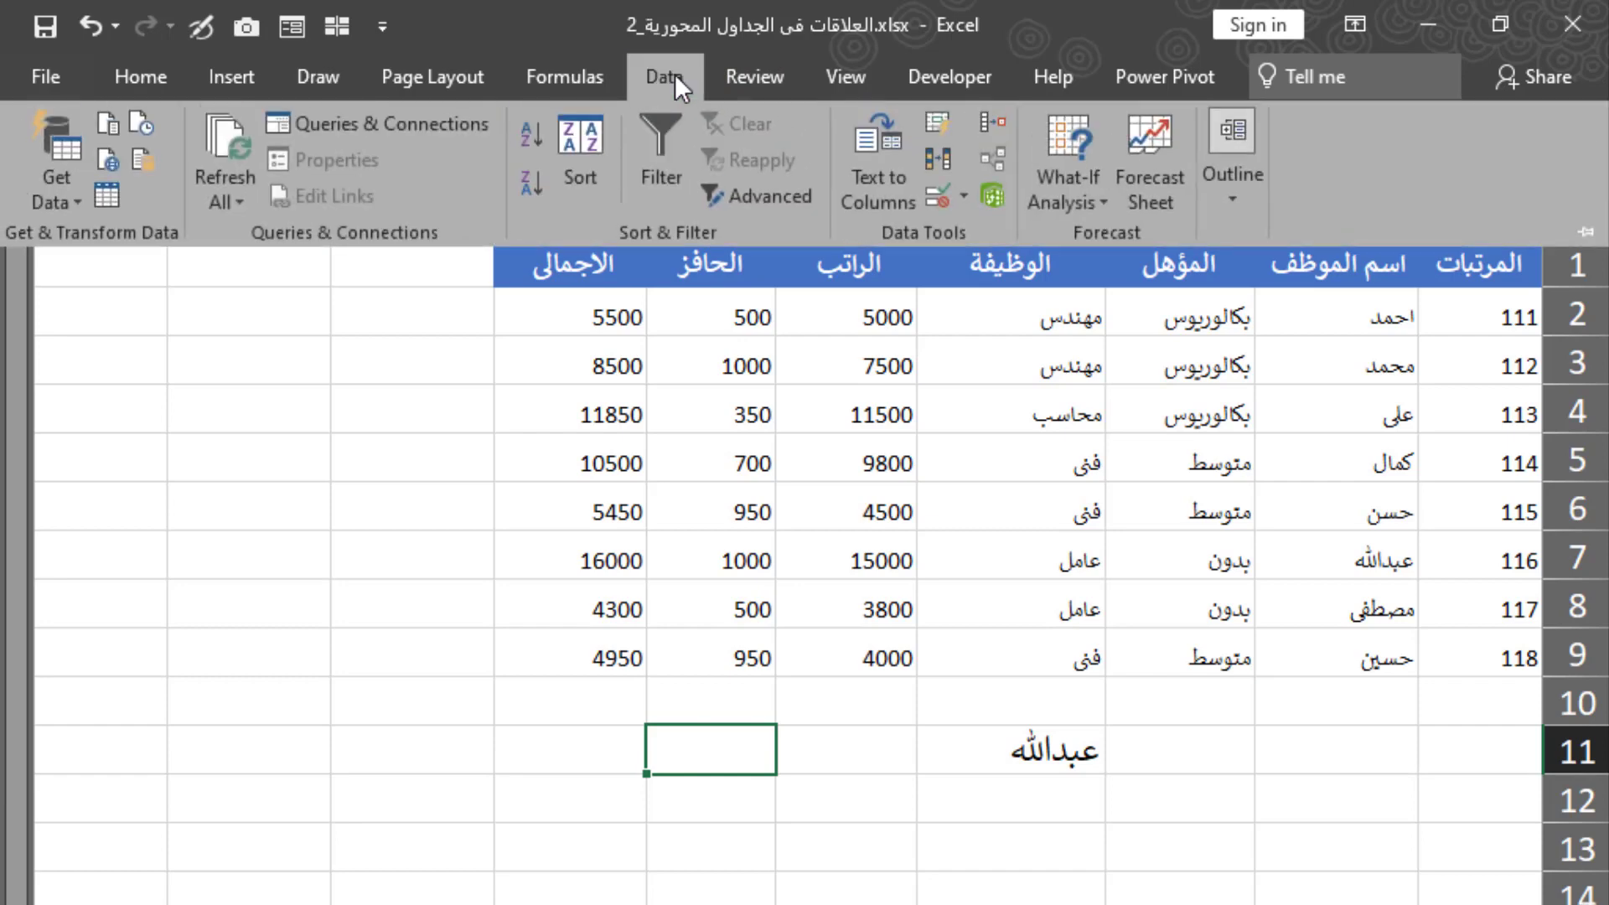
click(965, 195)
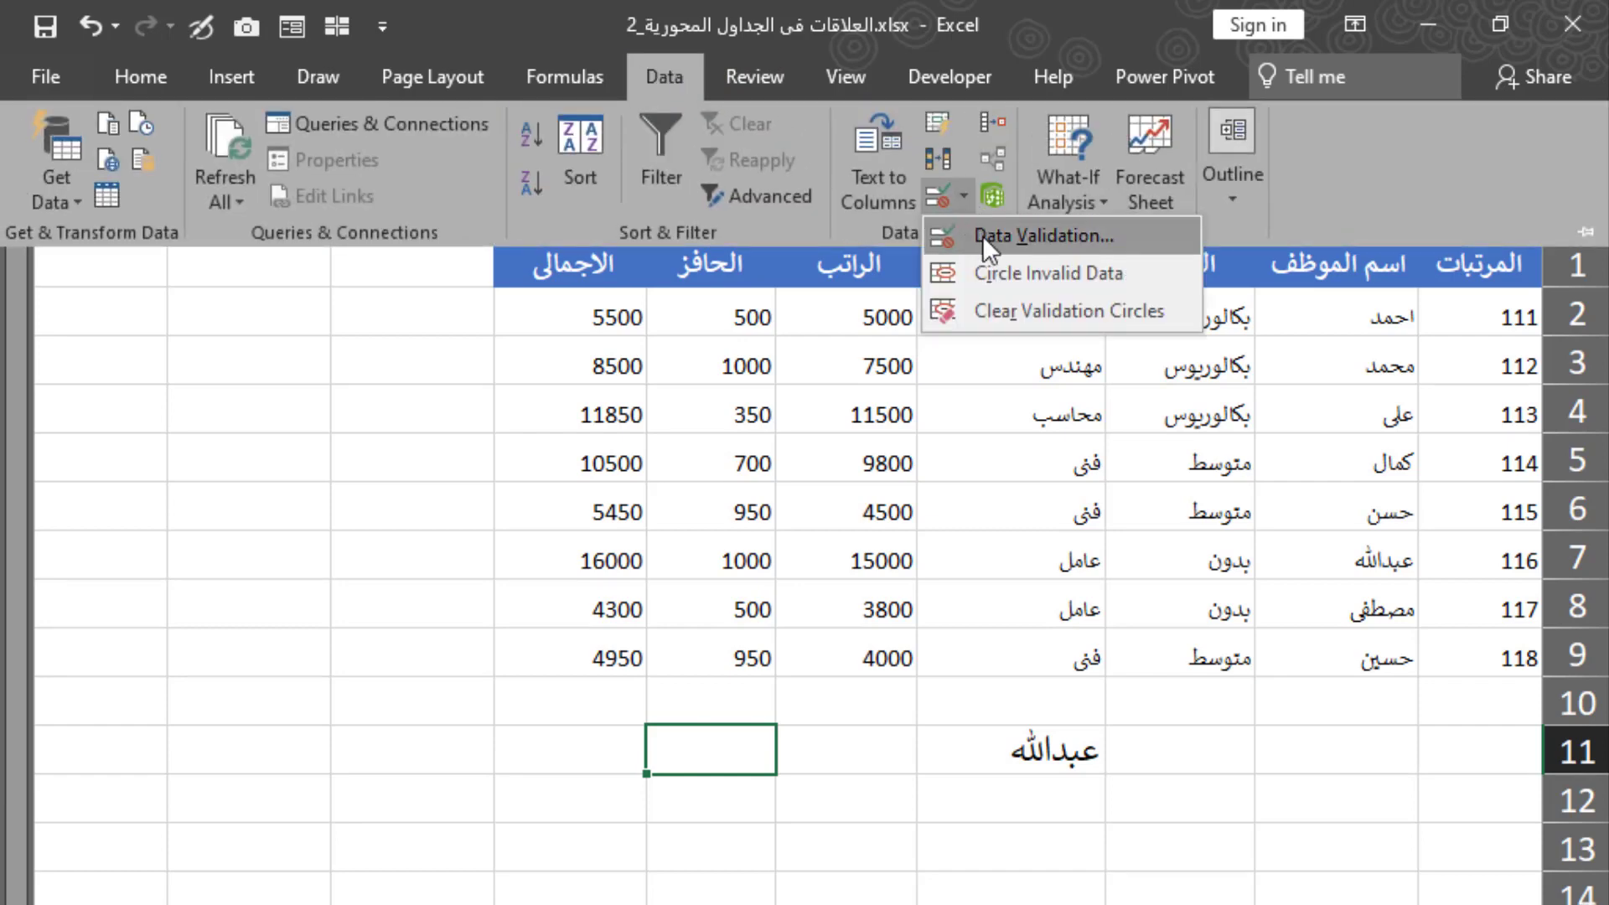
click(983, 235)
click(591, 417)
click(419, 510)
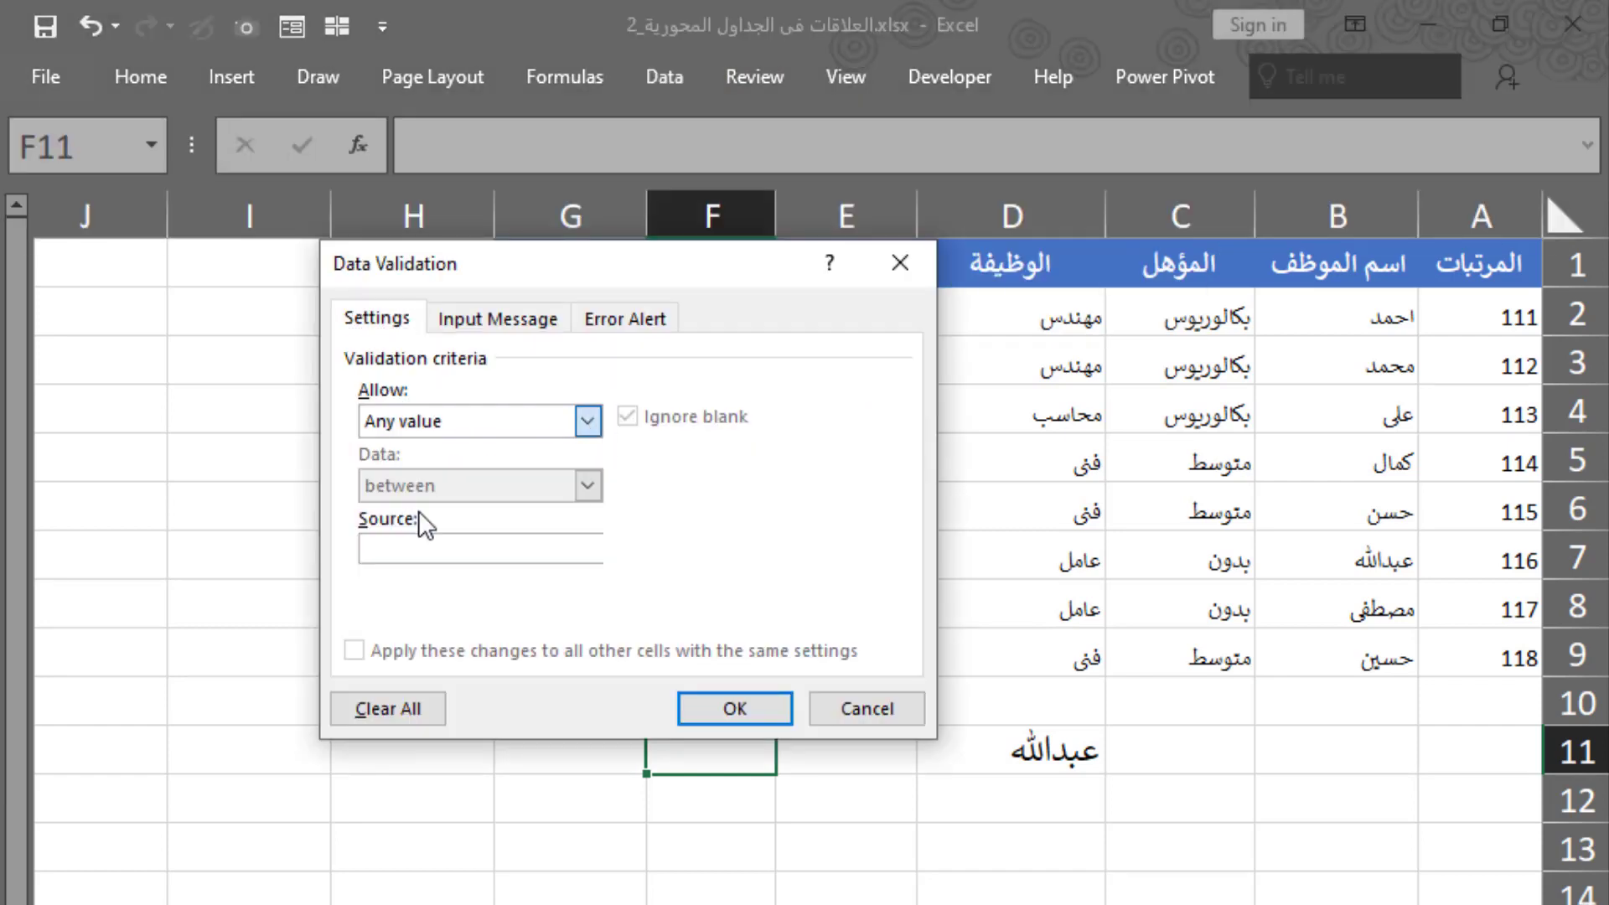
click(445, 549)
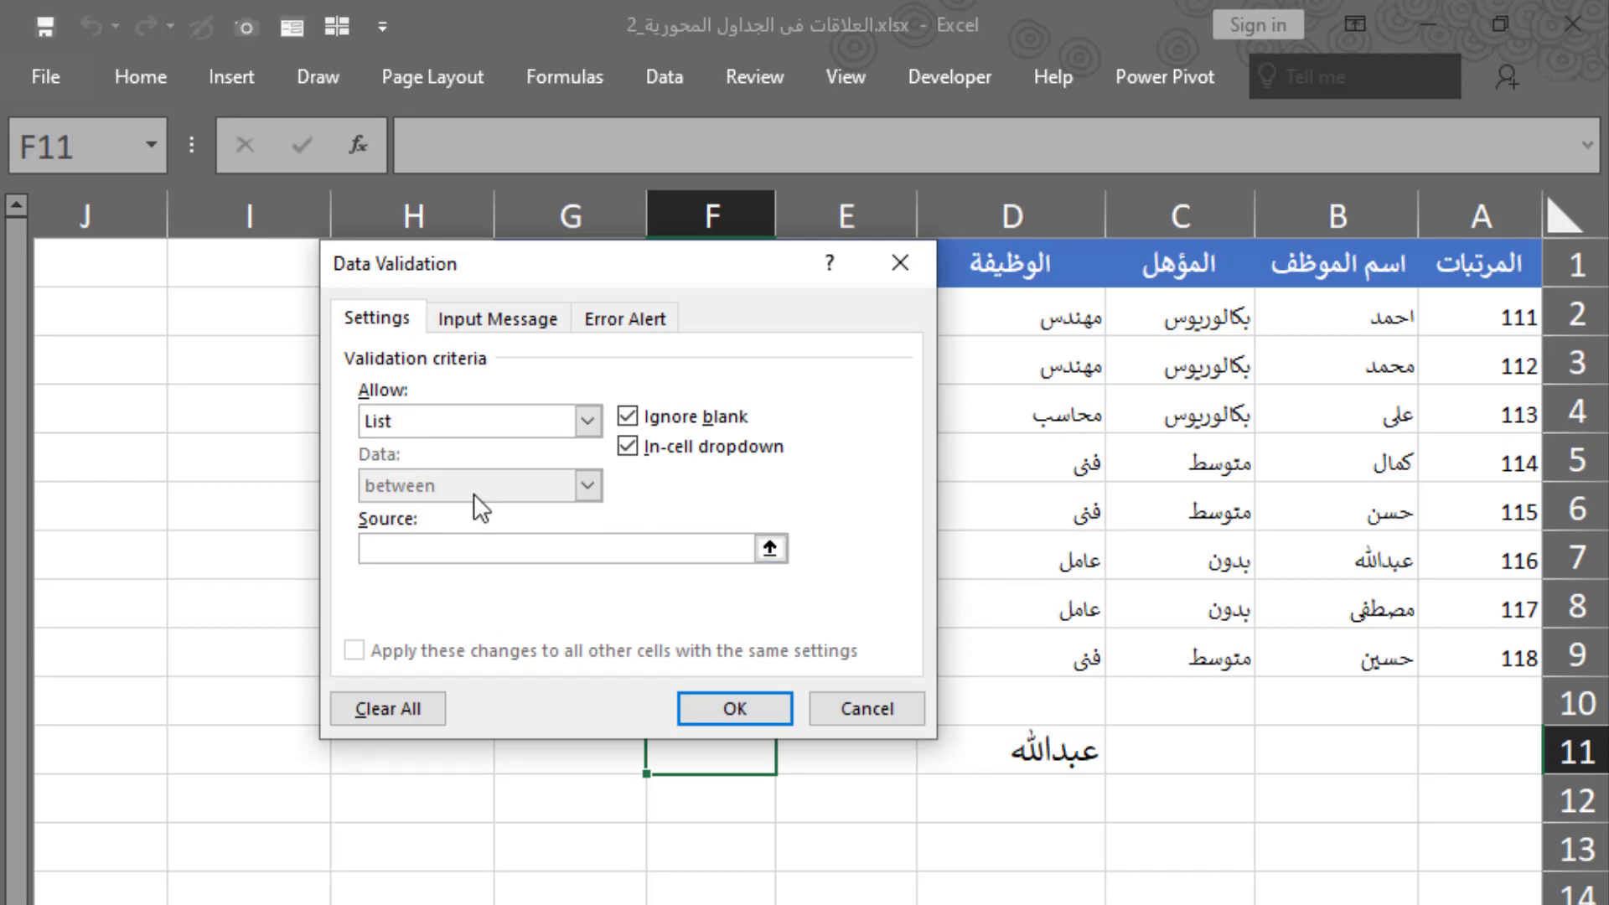
mouse_move(1383, 308)
mouse_down()
mouse_move(1307, 339)
mouse_move(1179, 668)
mouse_up()
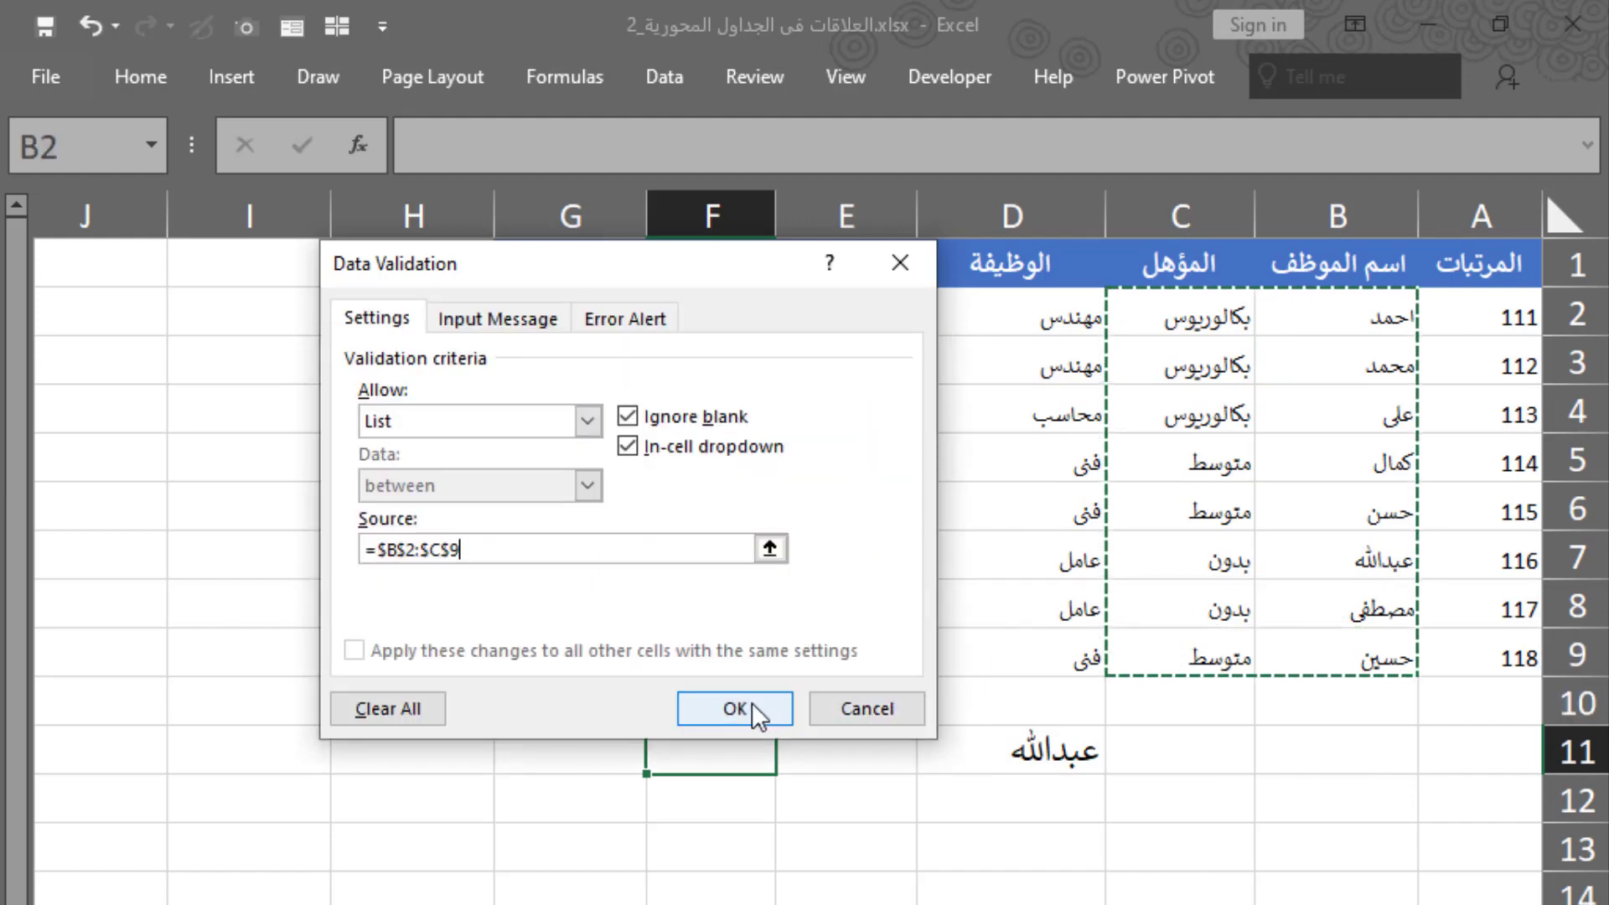
click(752, 702)
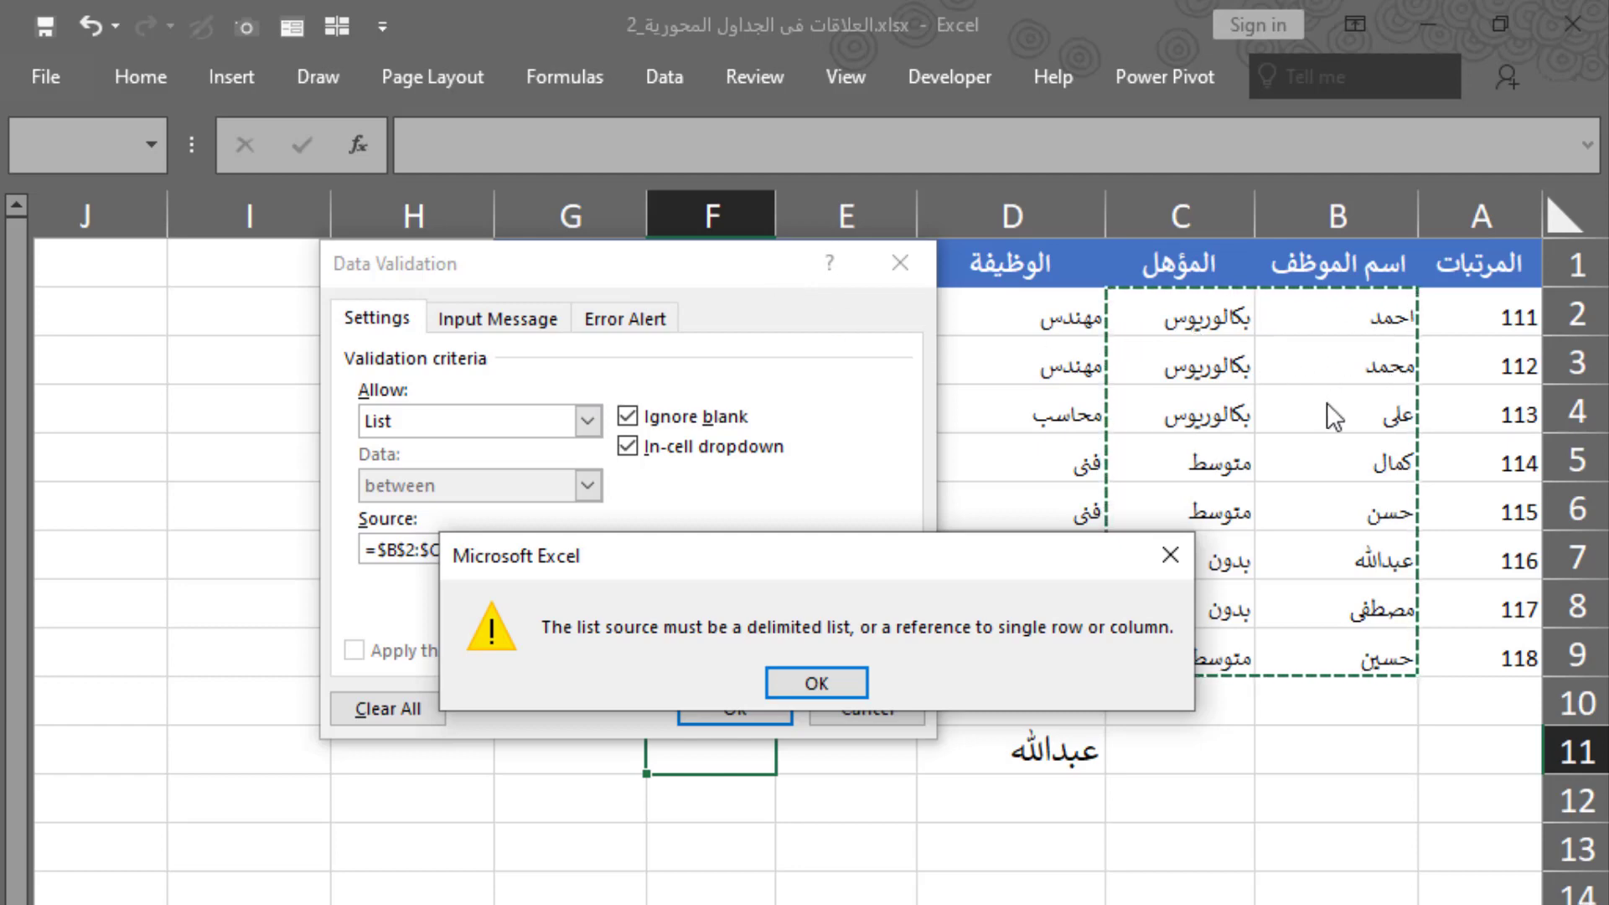
Dismiss the list-source error, cancel Data Validation, and select the employee names in B2:B9
click(848, 686)
click(851, 708)
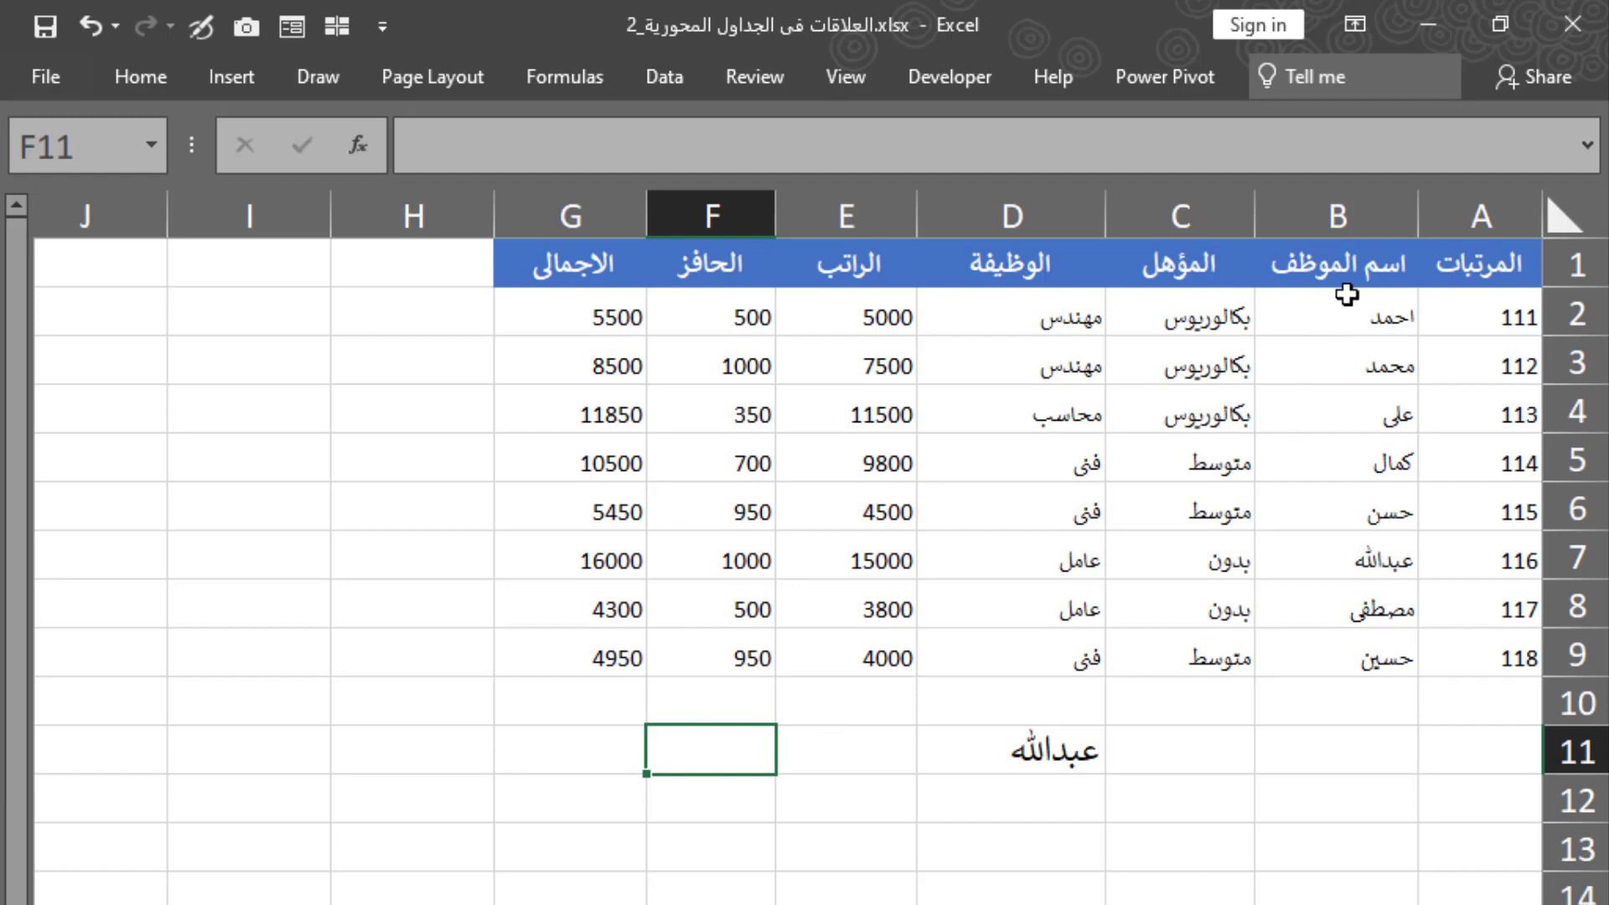
mouse_move(1341, 319)
mouse_down()
mouse_move(1355, 581)
mouse_move(1340, 657)
mouse_up()
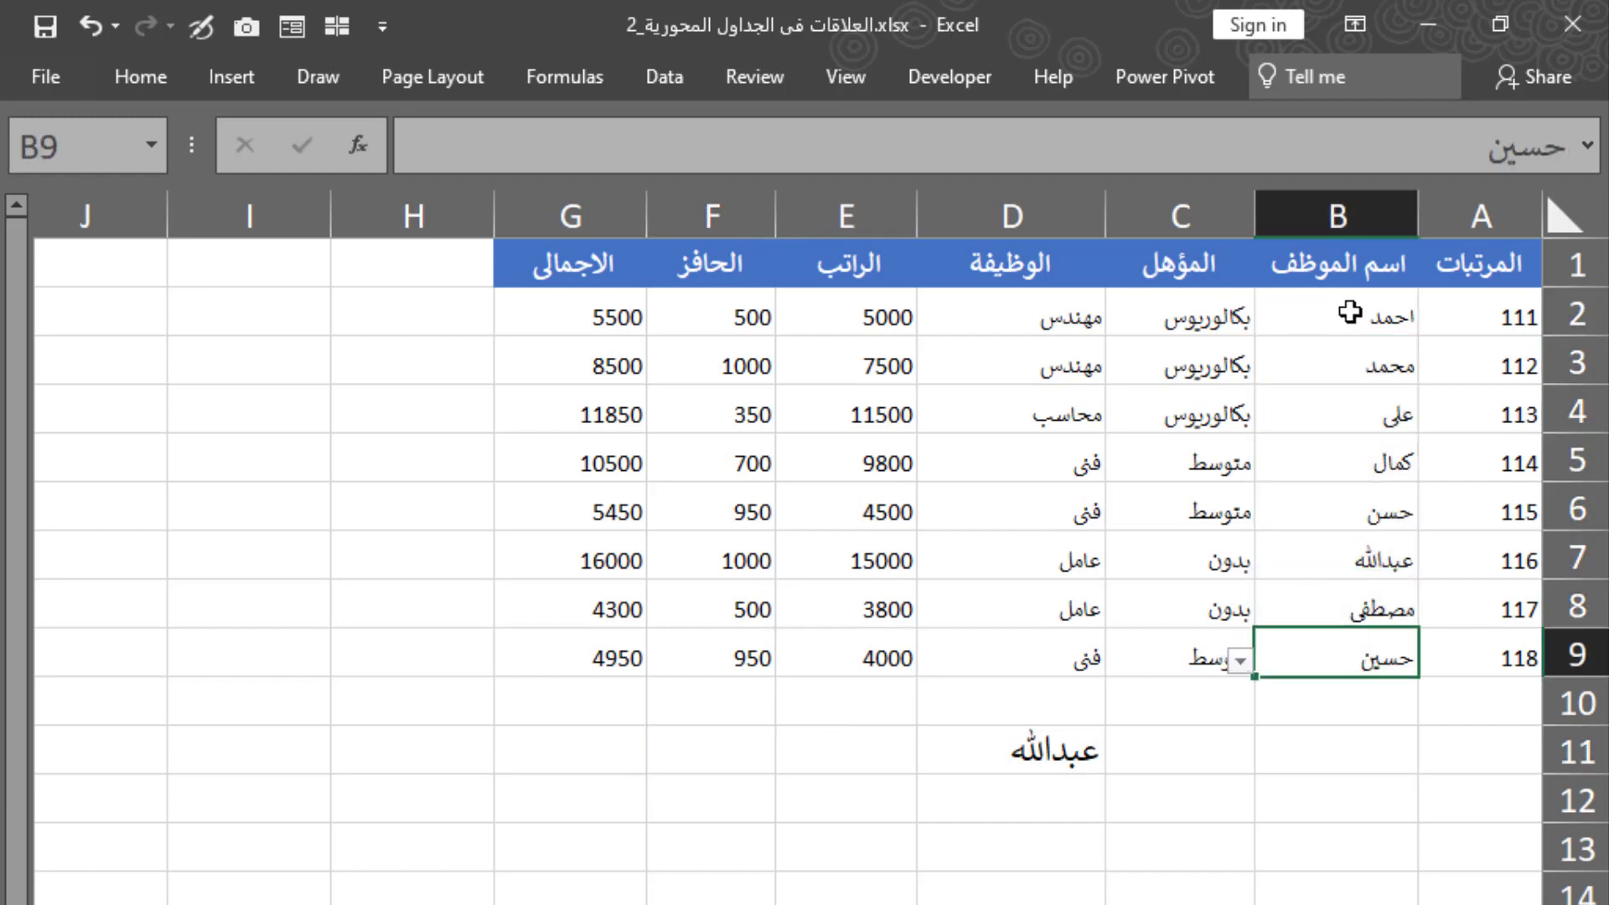
mouse_move(1282, 310)
mouse_down()
mouse_move(1352, 377)
mouse_move(1350, 658)
mouse_up()
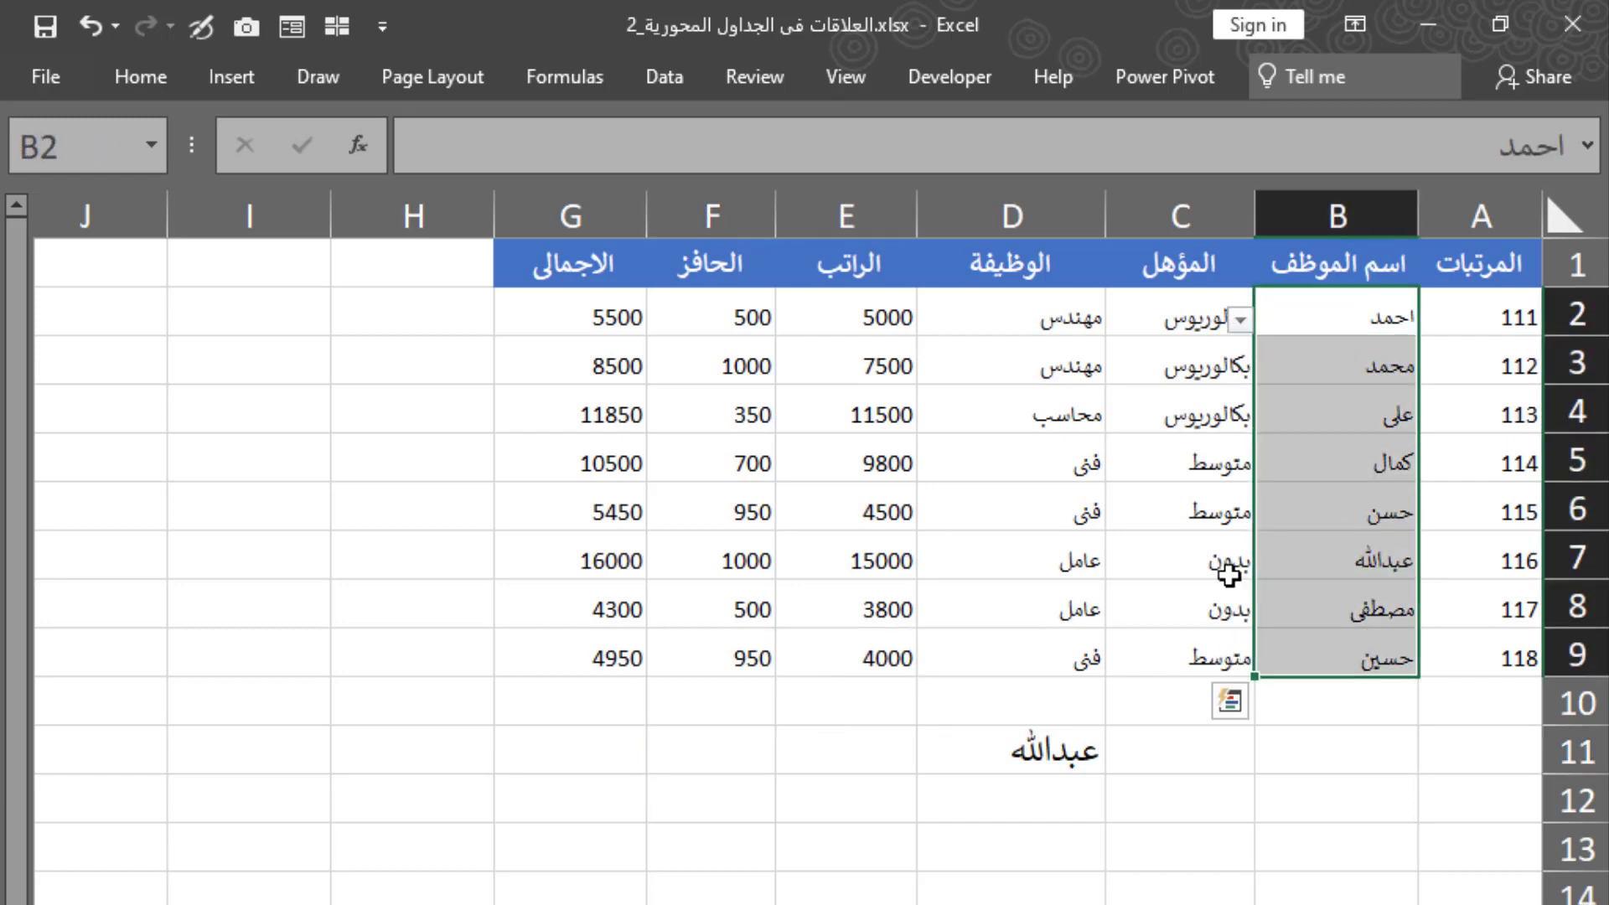
Name the selected range NAME using the Name Box
click(81, 141)
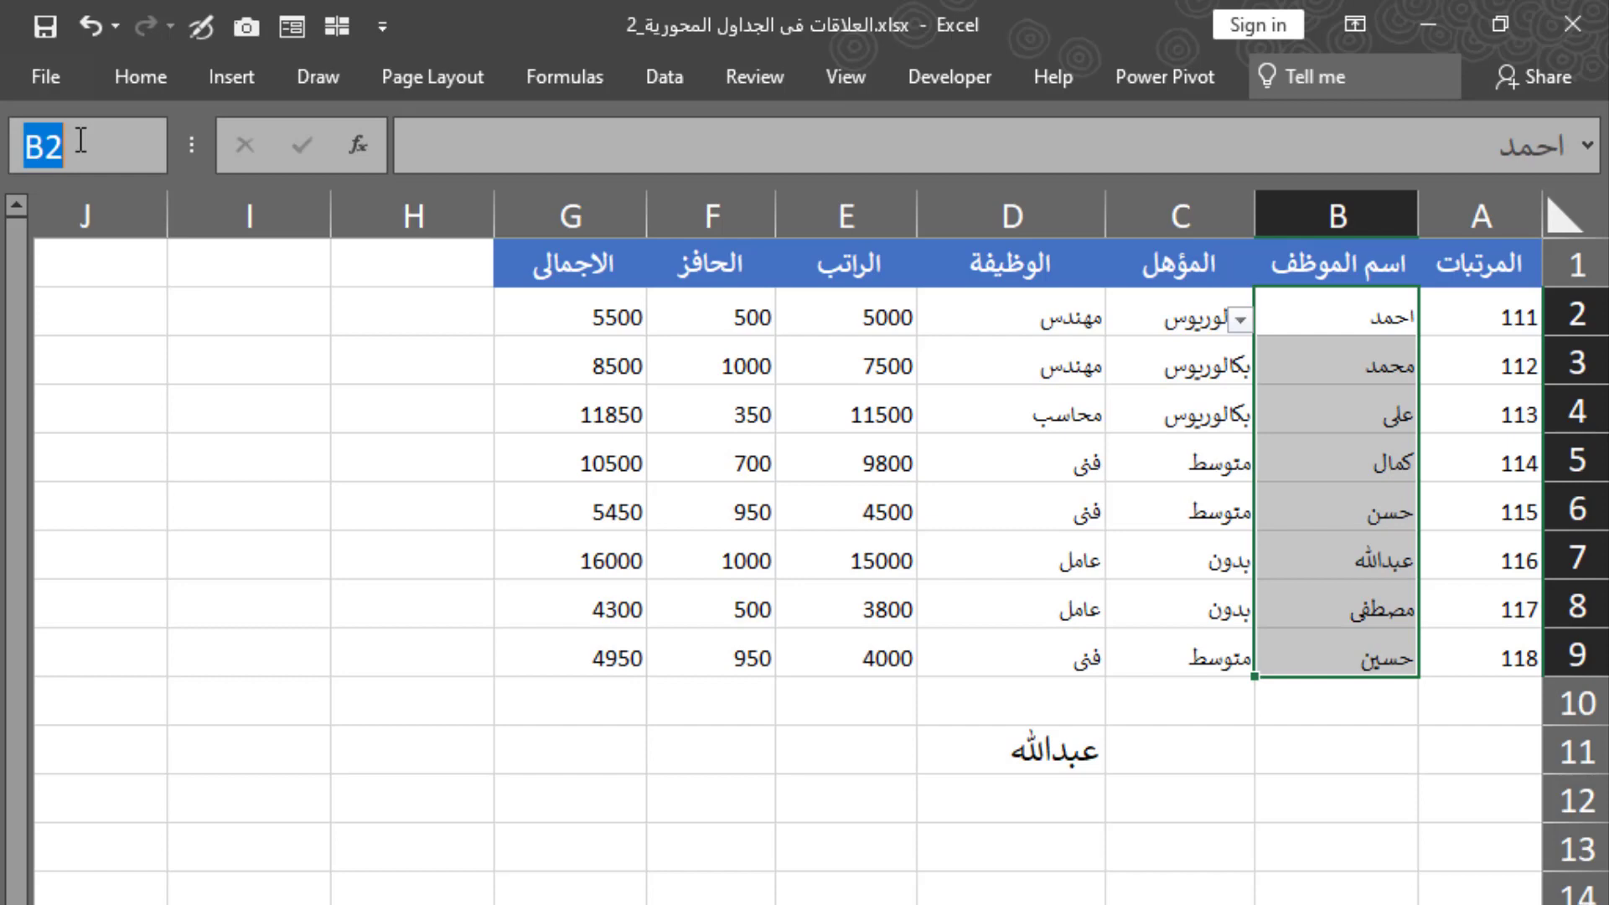
text(N)
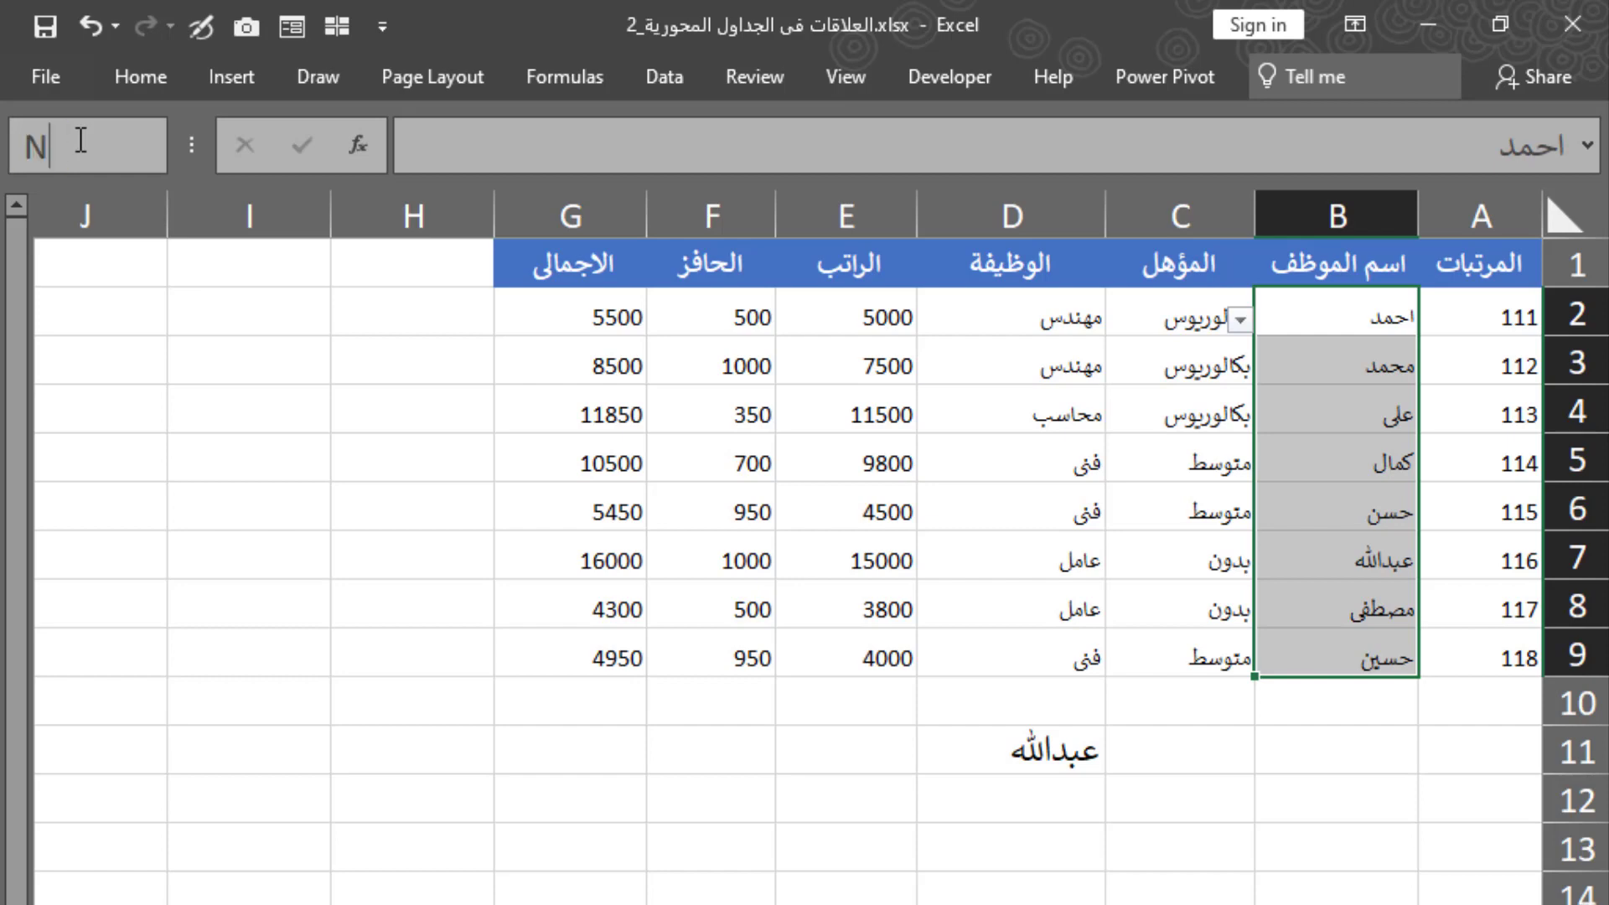
text(AME)
key(Return)
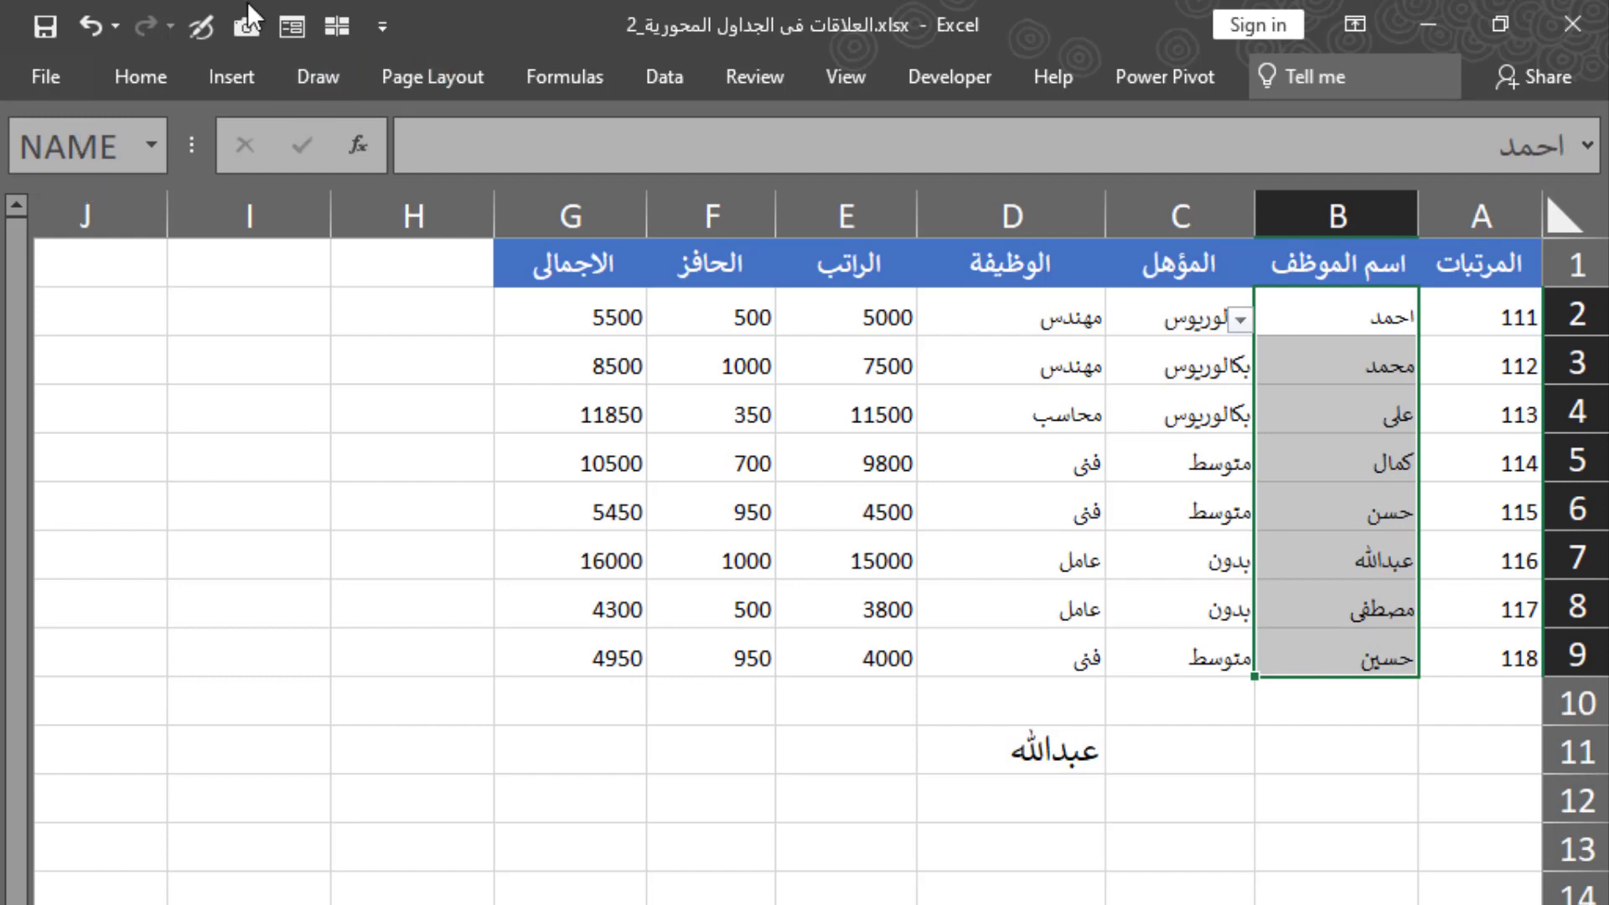
click(124, 145)
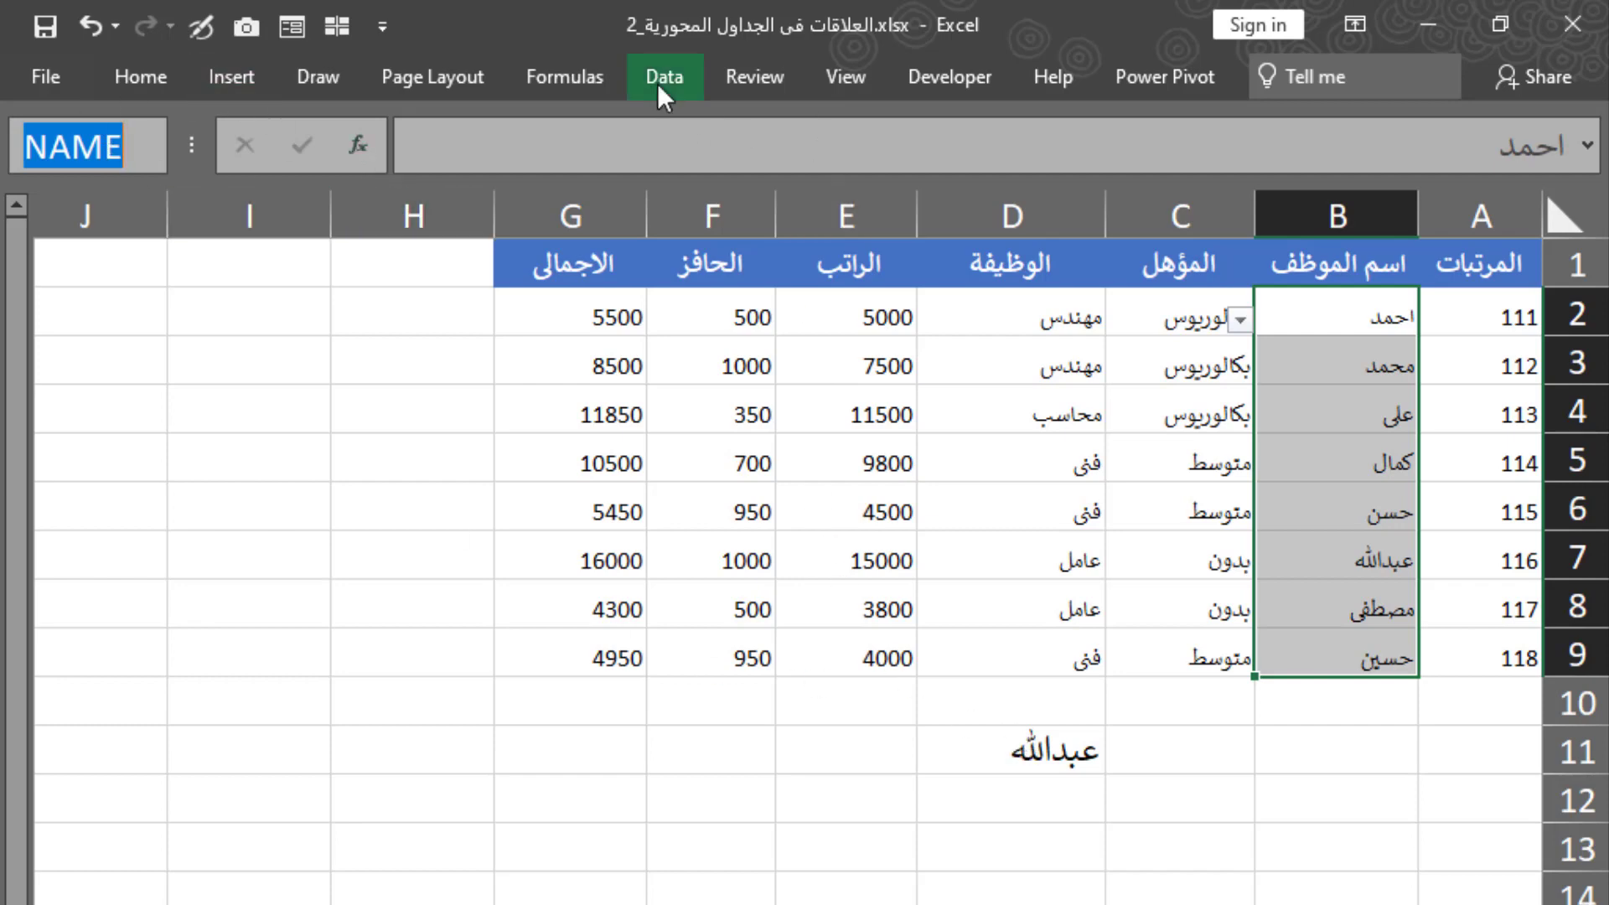
Apply a List validation with source =NAME to G11 and check its dropdown of names
click(585, 749)
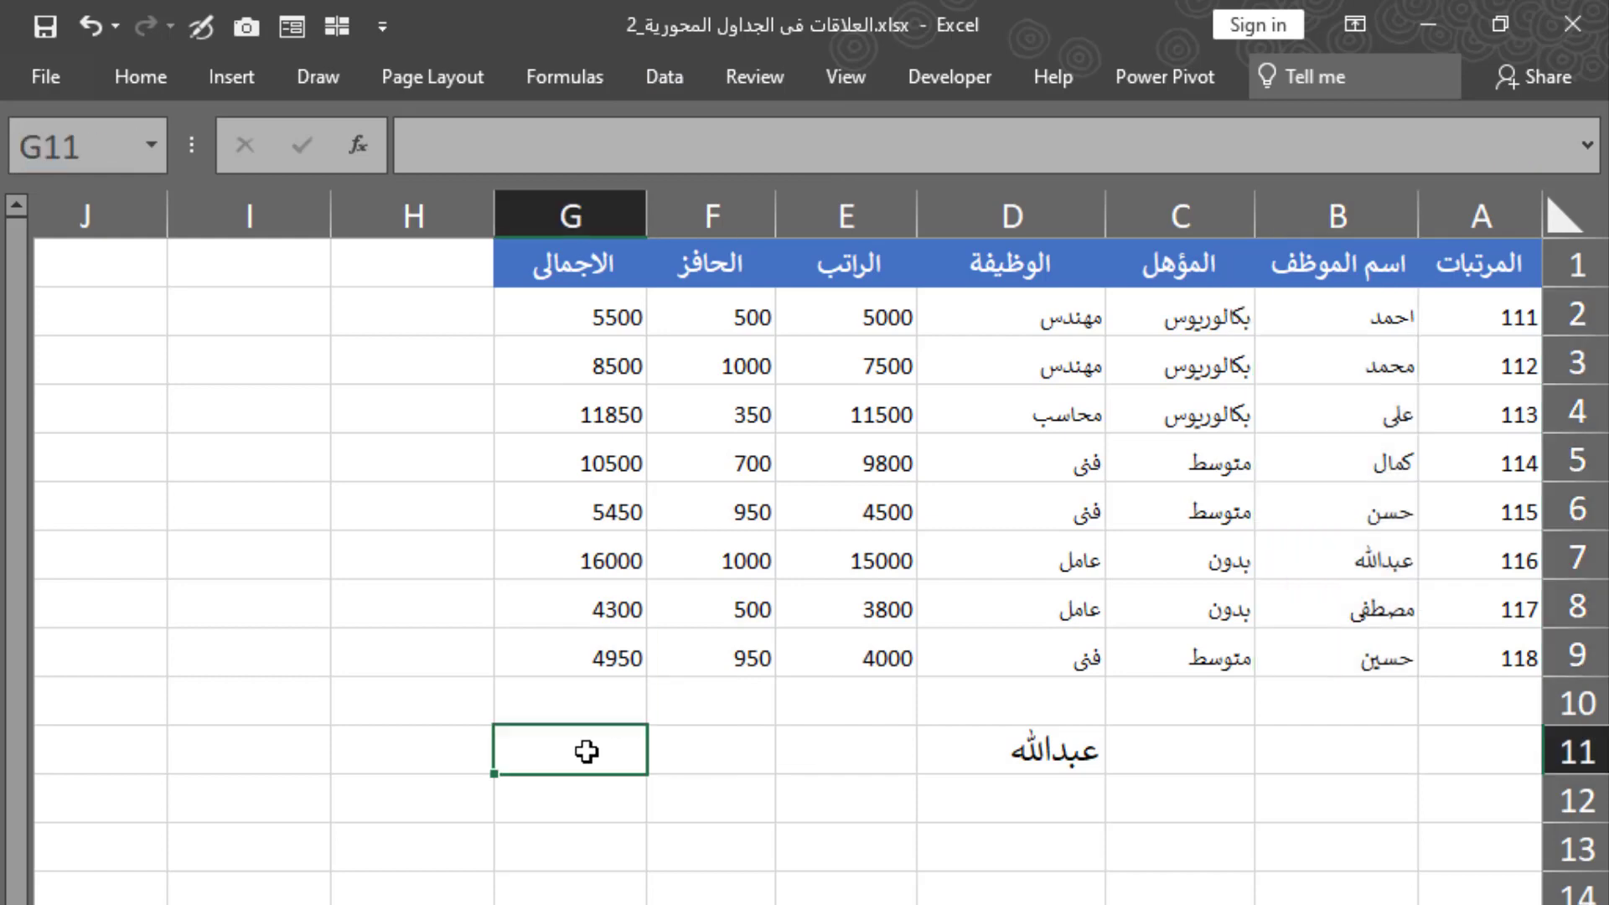
click(666, 77)
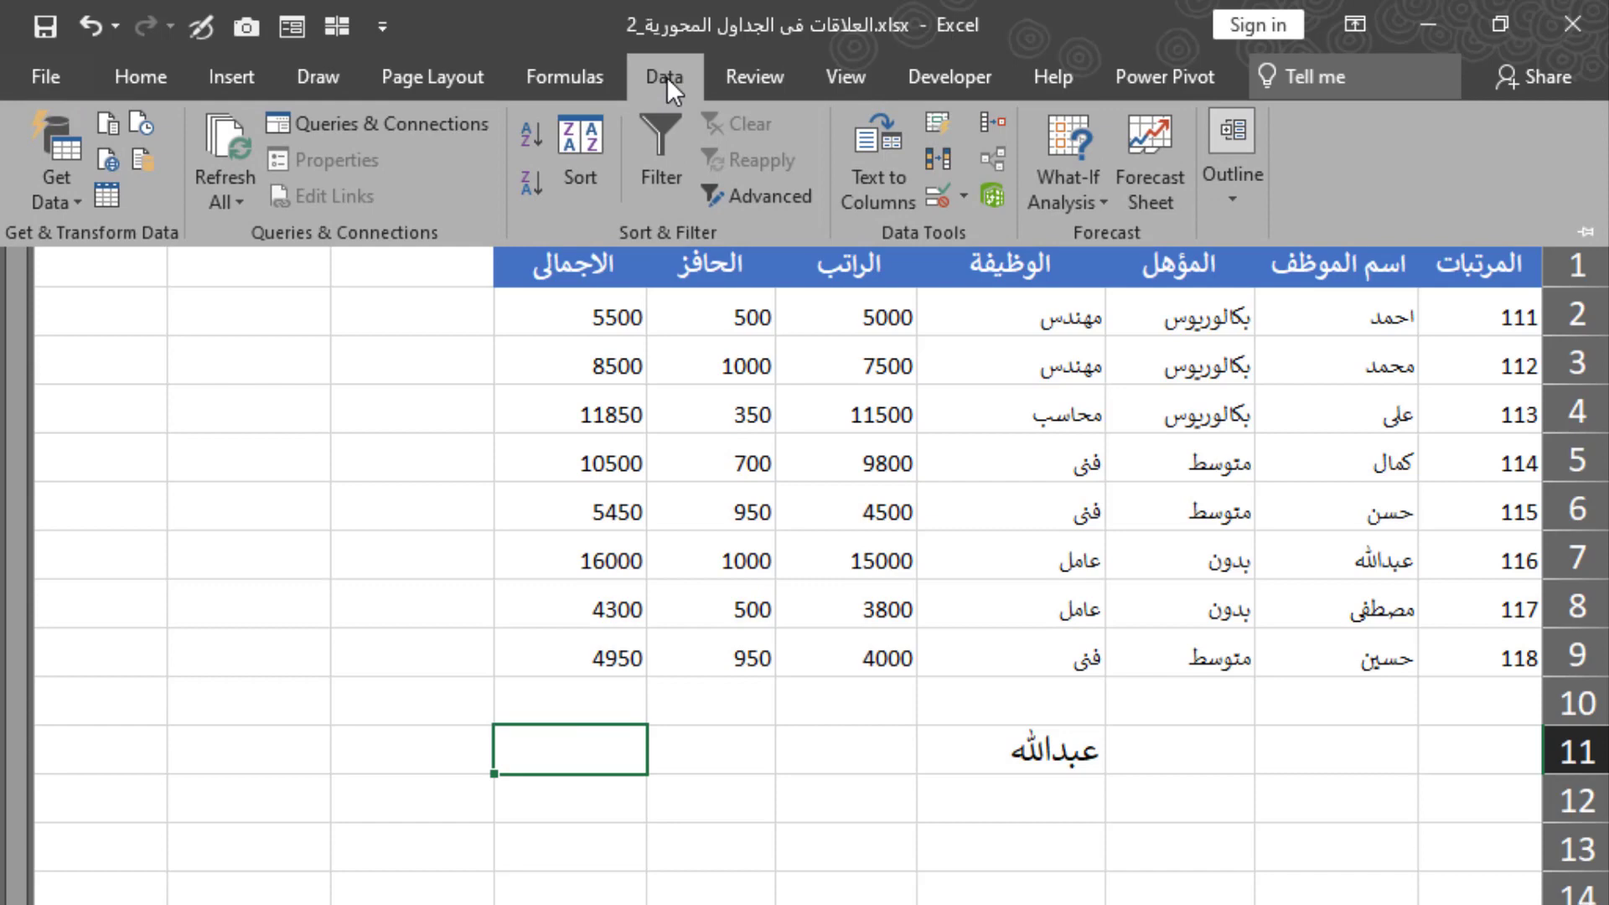
click(961, 198)
click(997, 232)
click(587, 421)
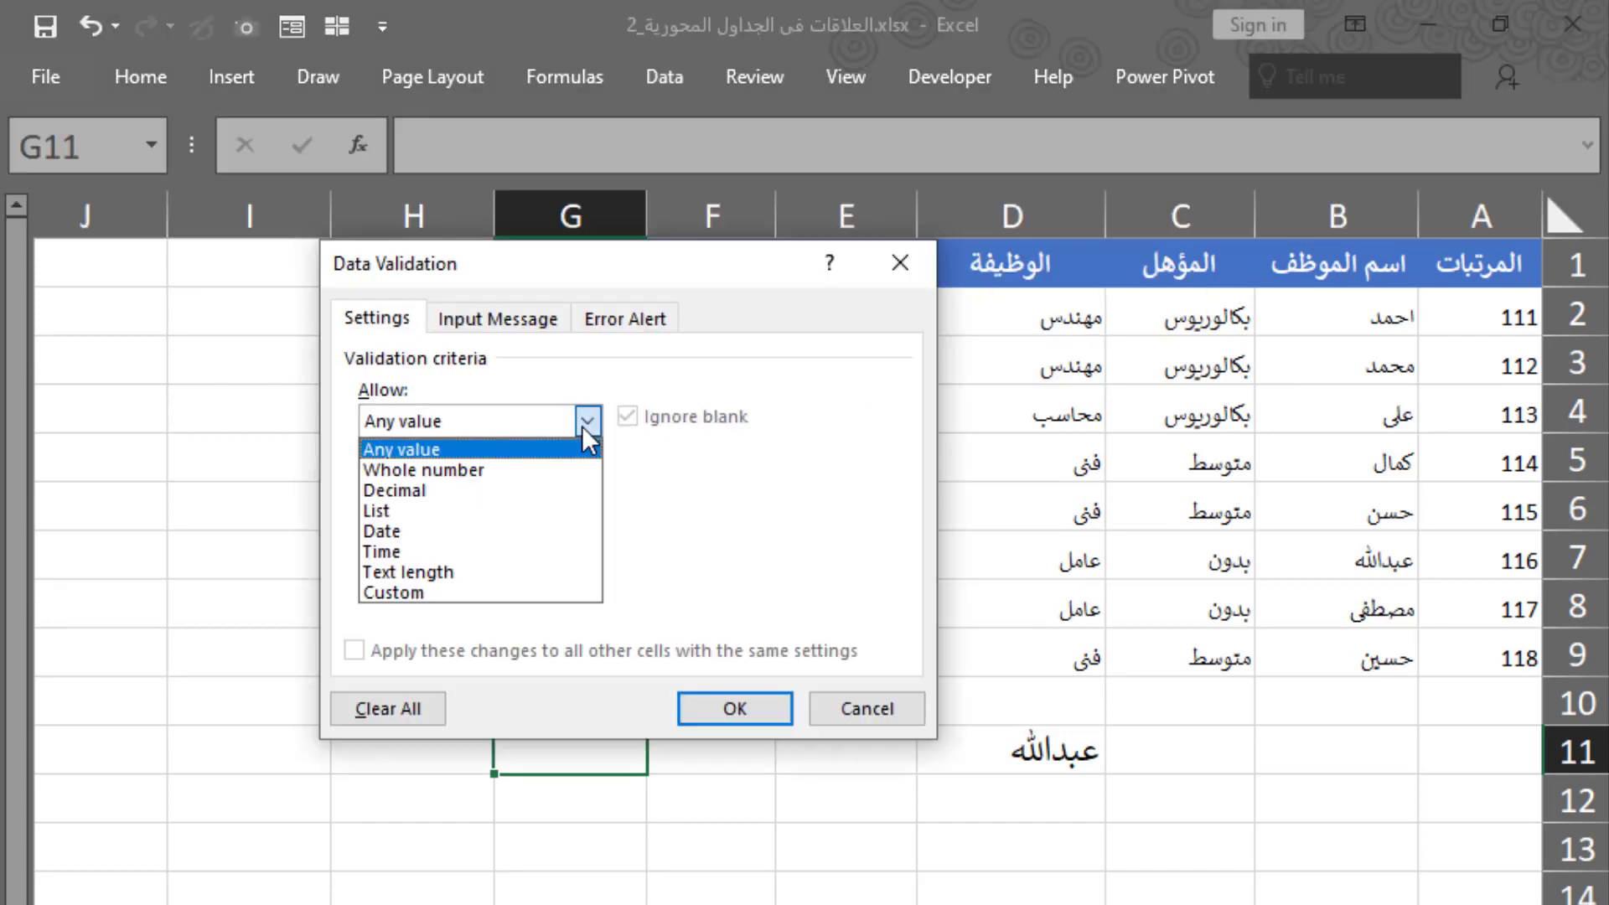
click(420, 511)
click(416, 550)
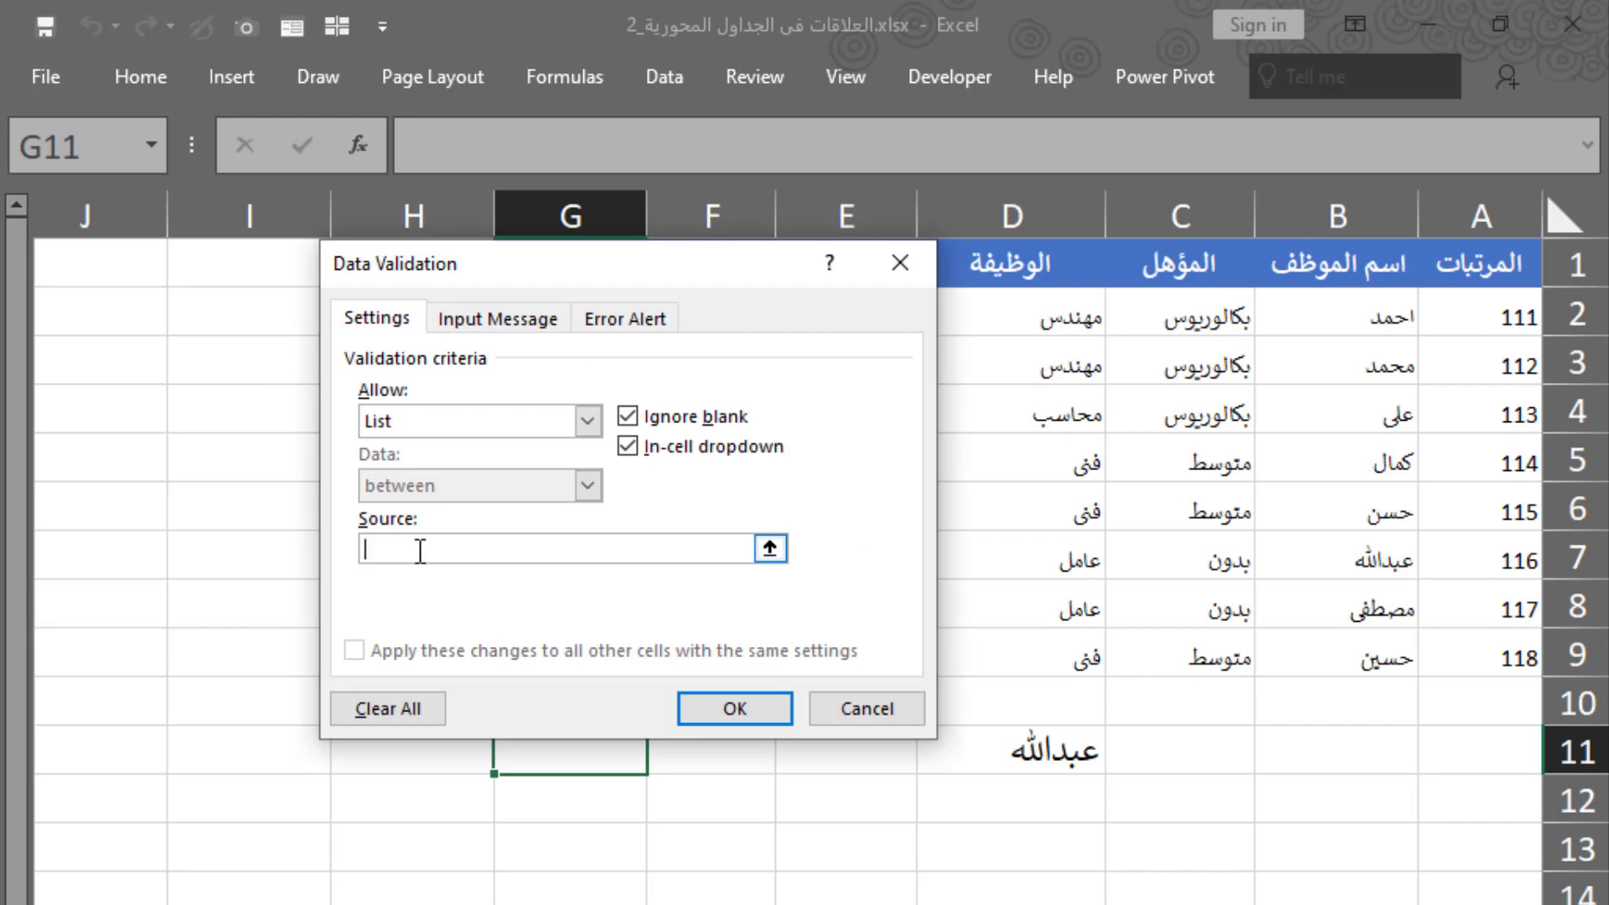
text(=)
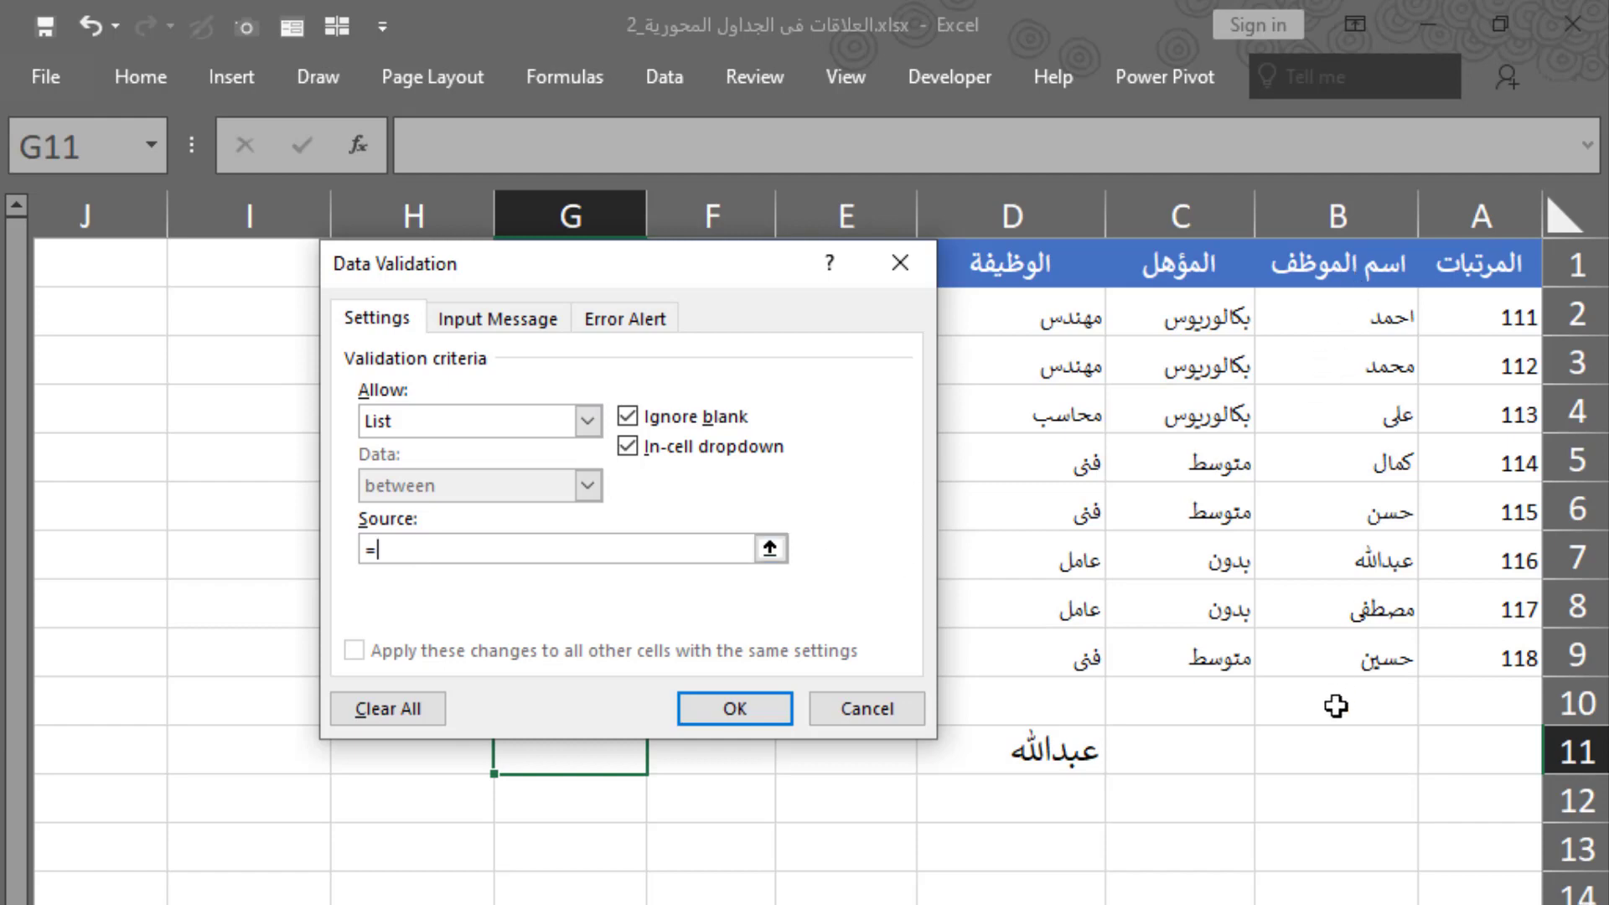
text(NAME)
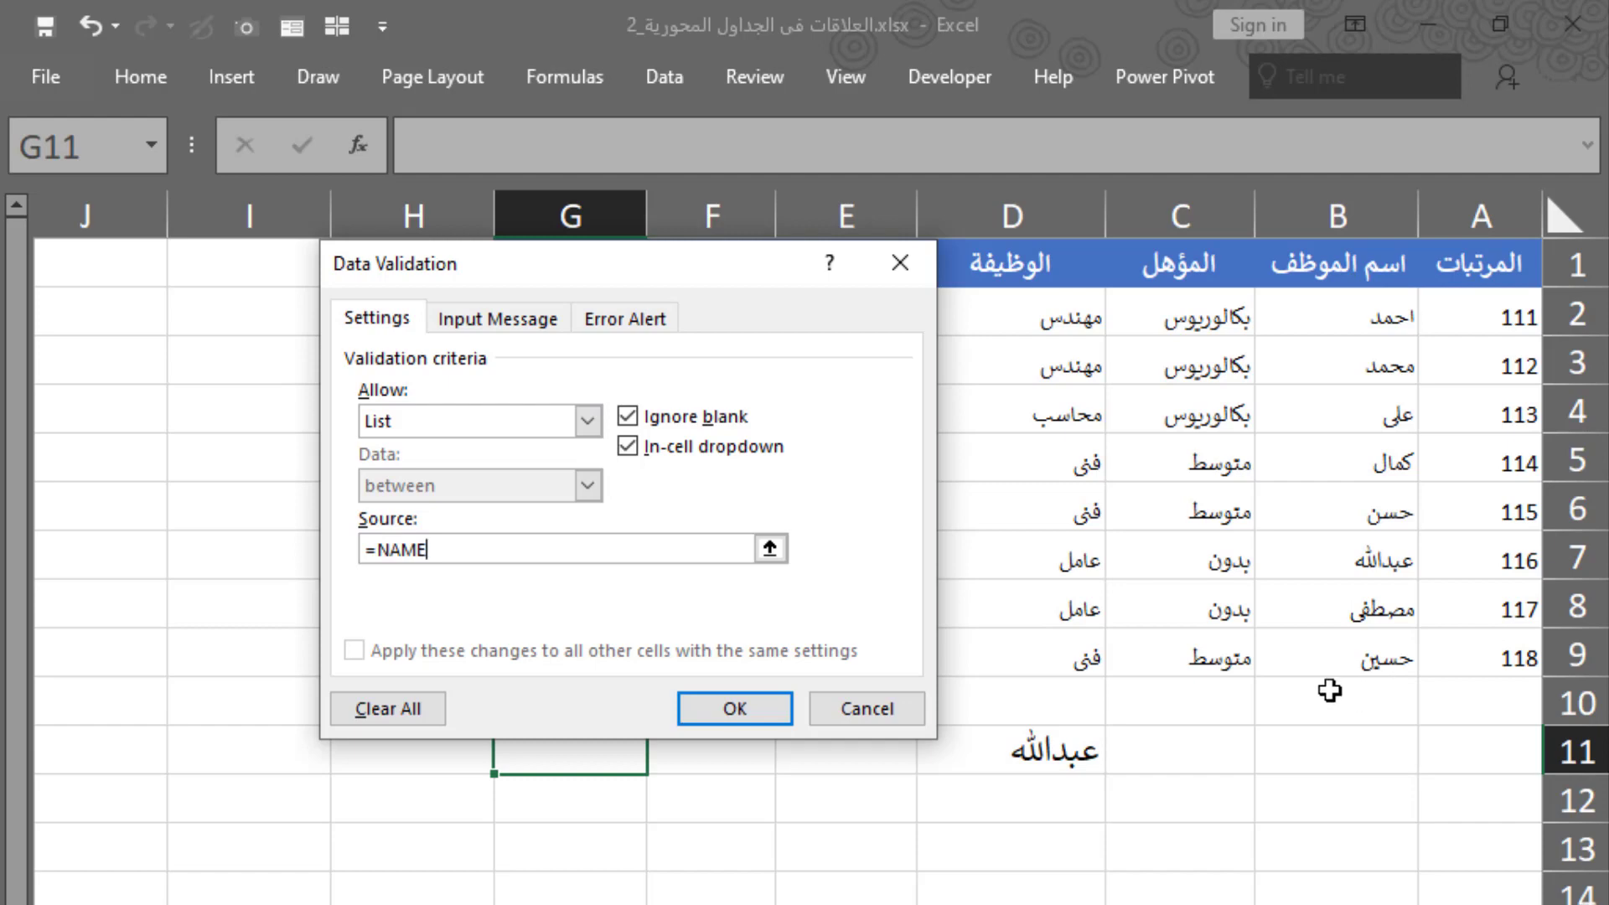
click(735, 709)
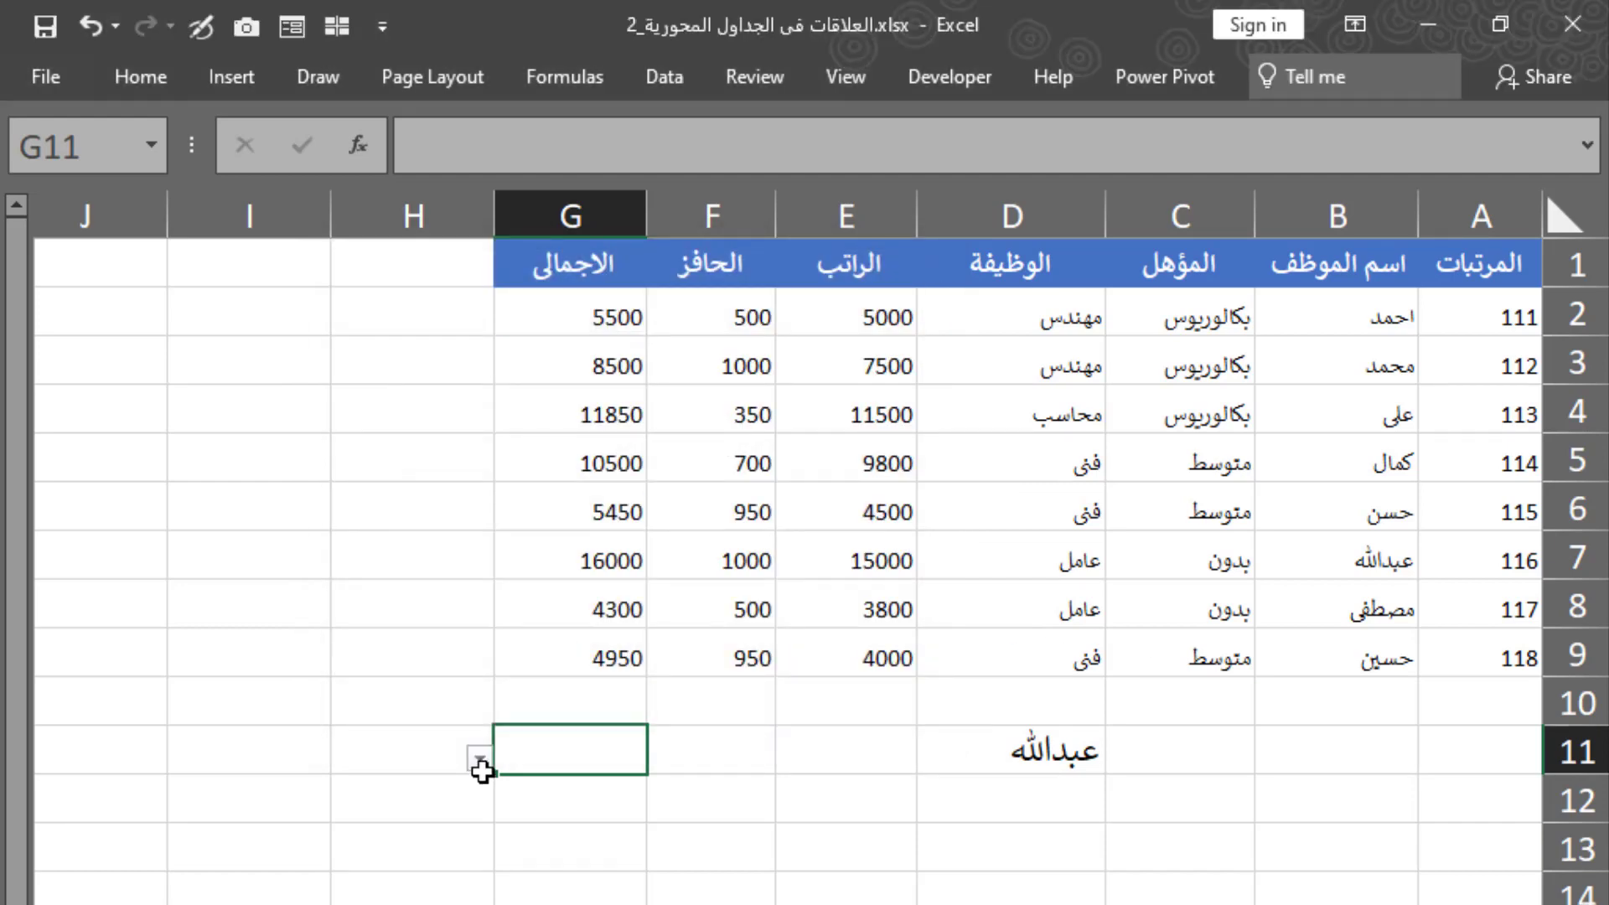
click(479, 759)
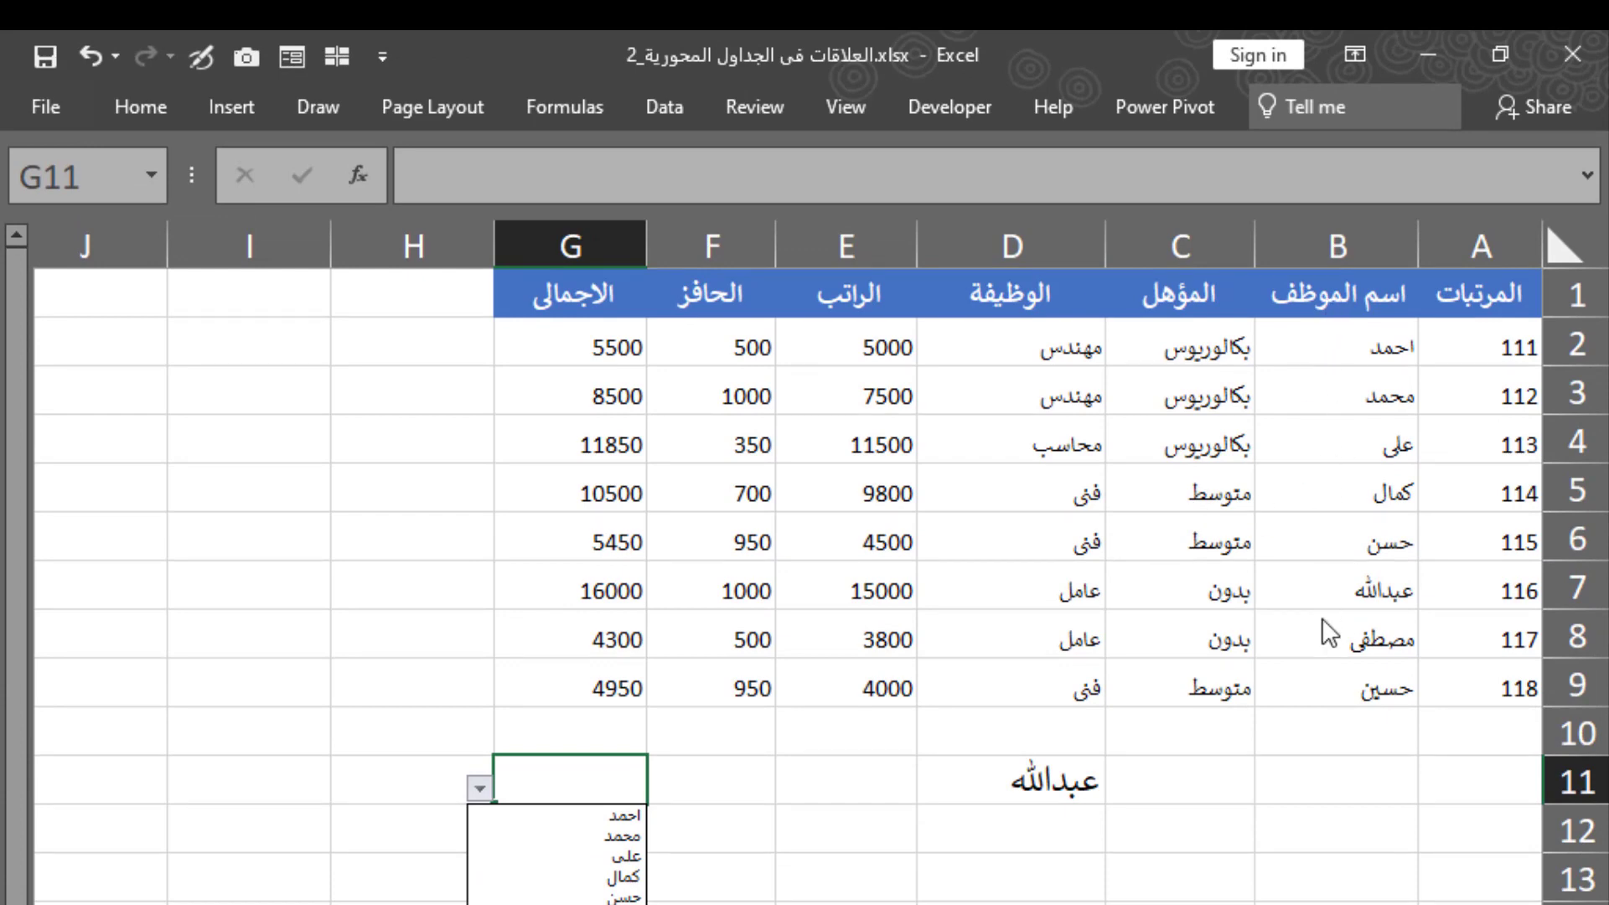
In Name Manager, change NAME to refer to =SALARY!$B$2:$C$9 and close it
click(586, 109)
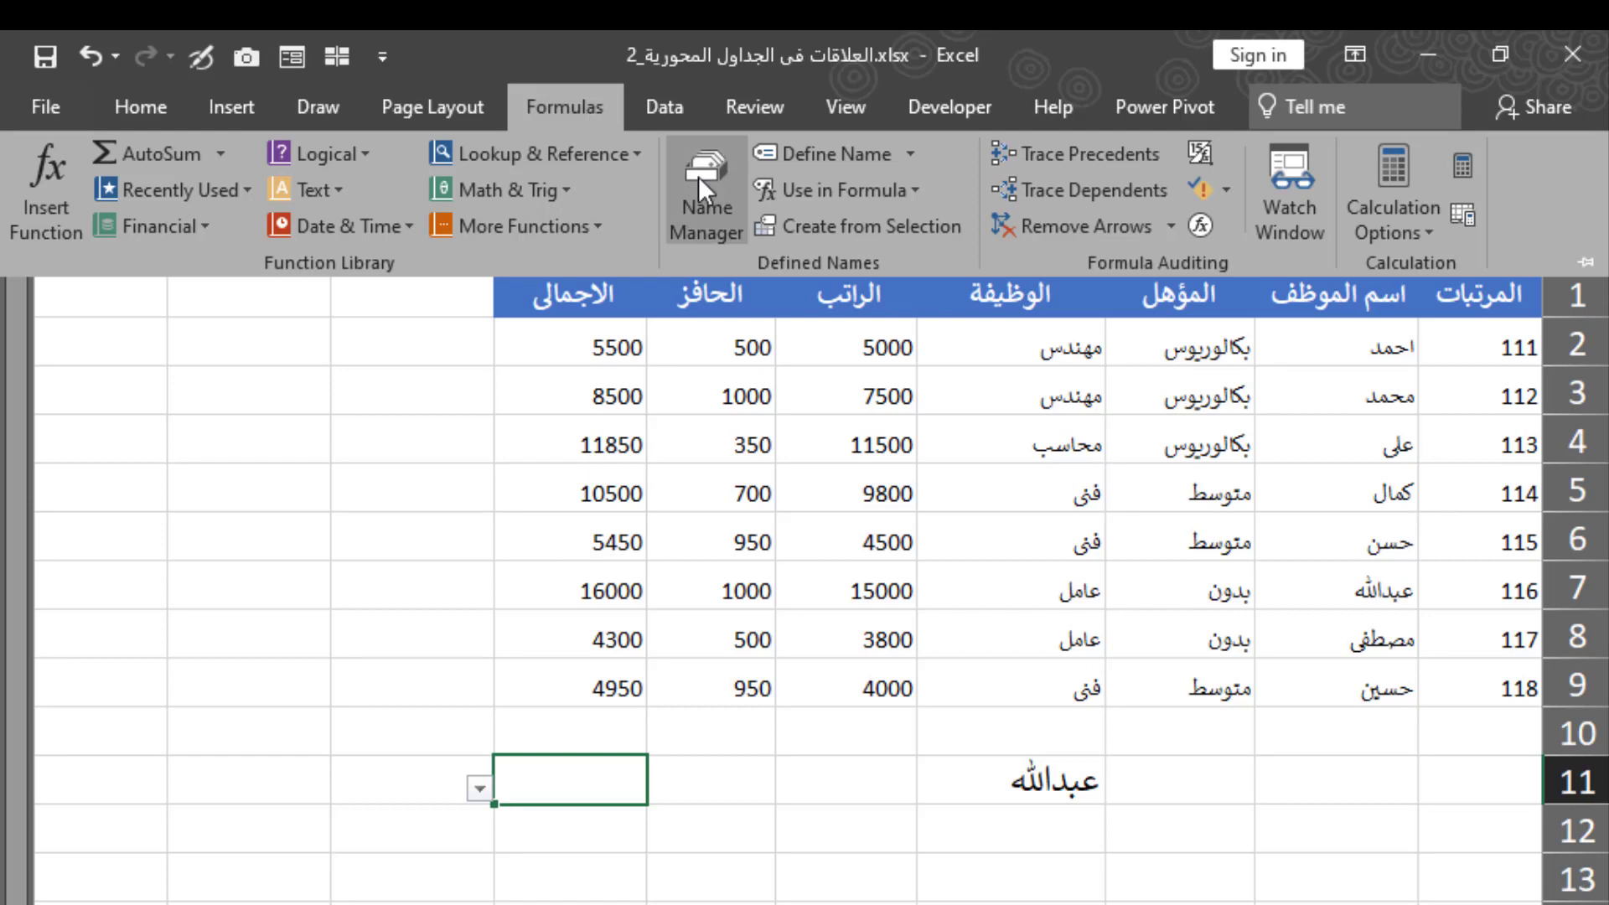
click(700, 199)
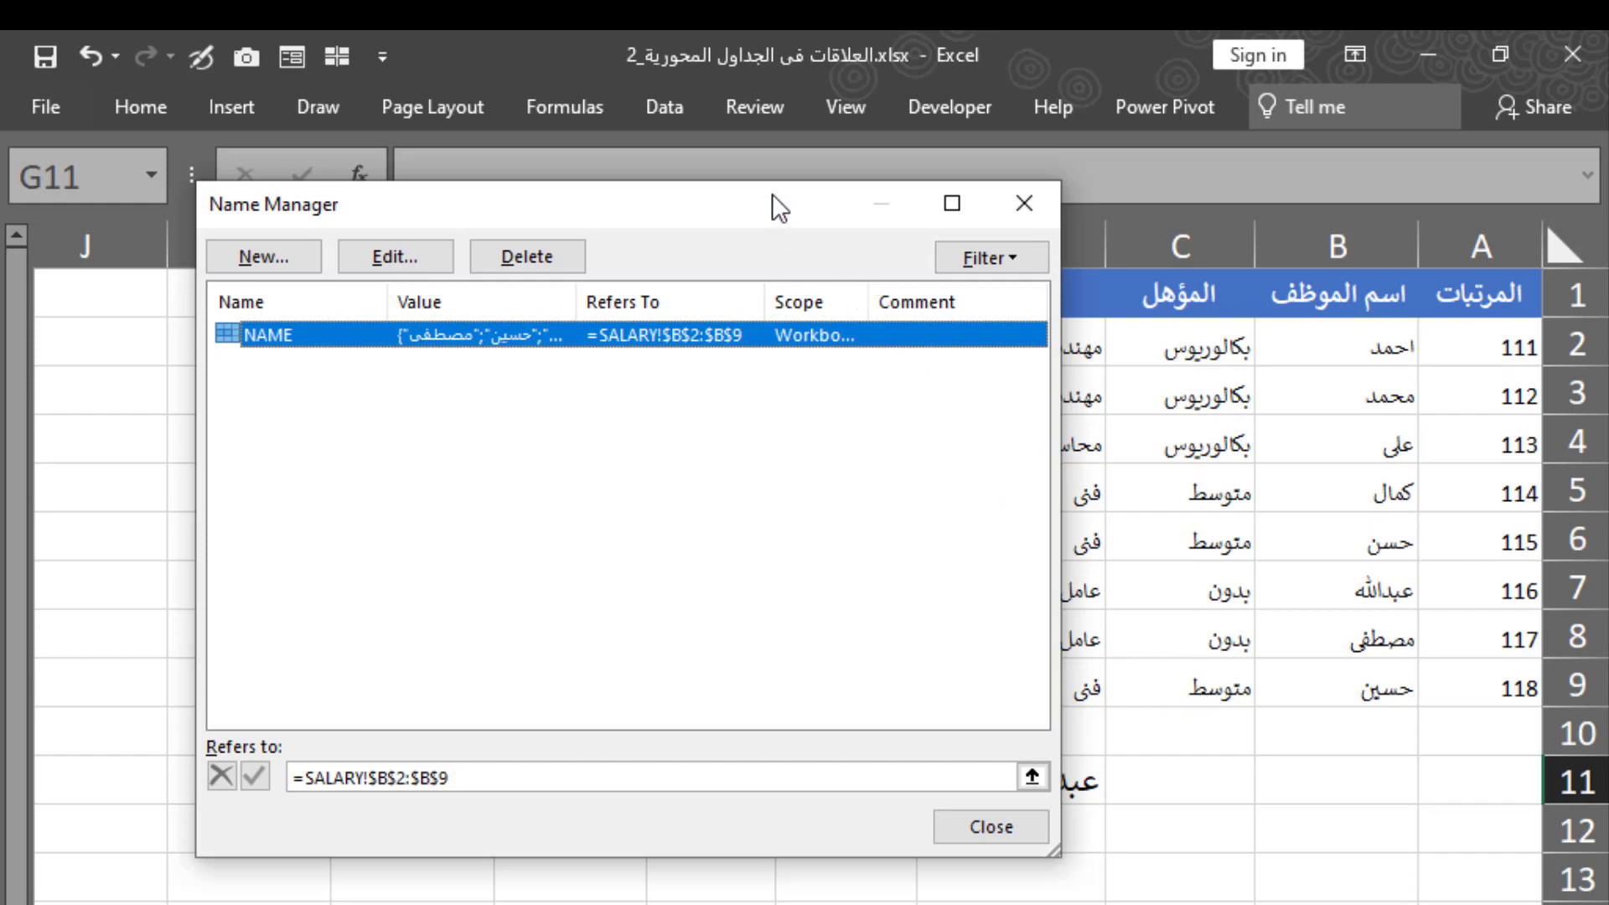
drag(772, 194, 634, 223)
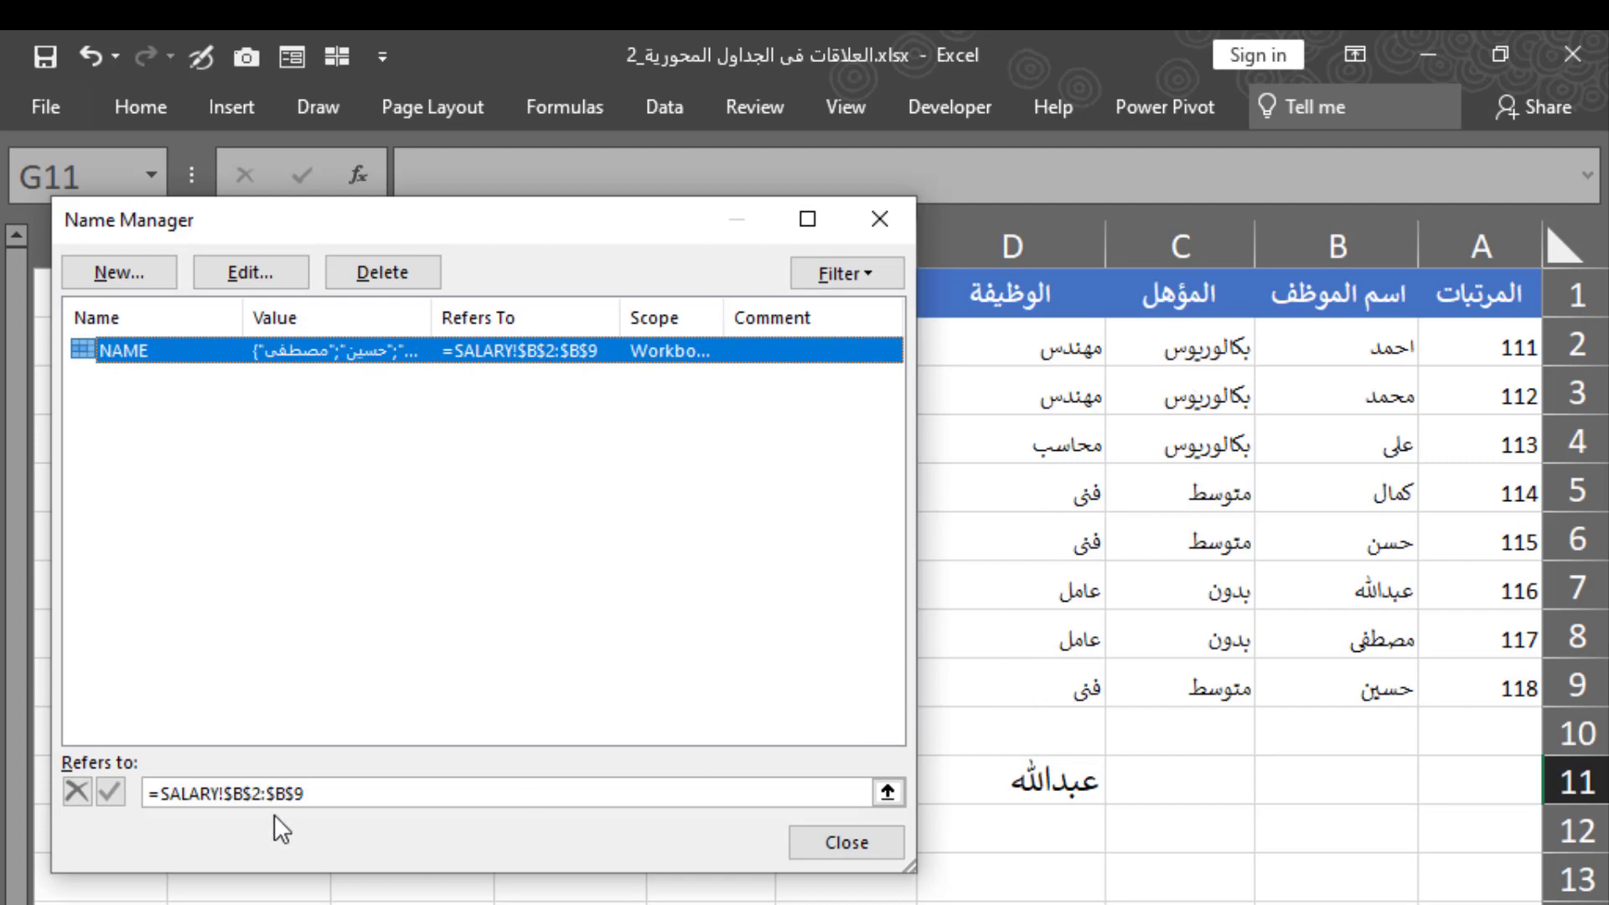
click(289, 795)
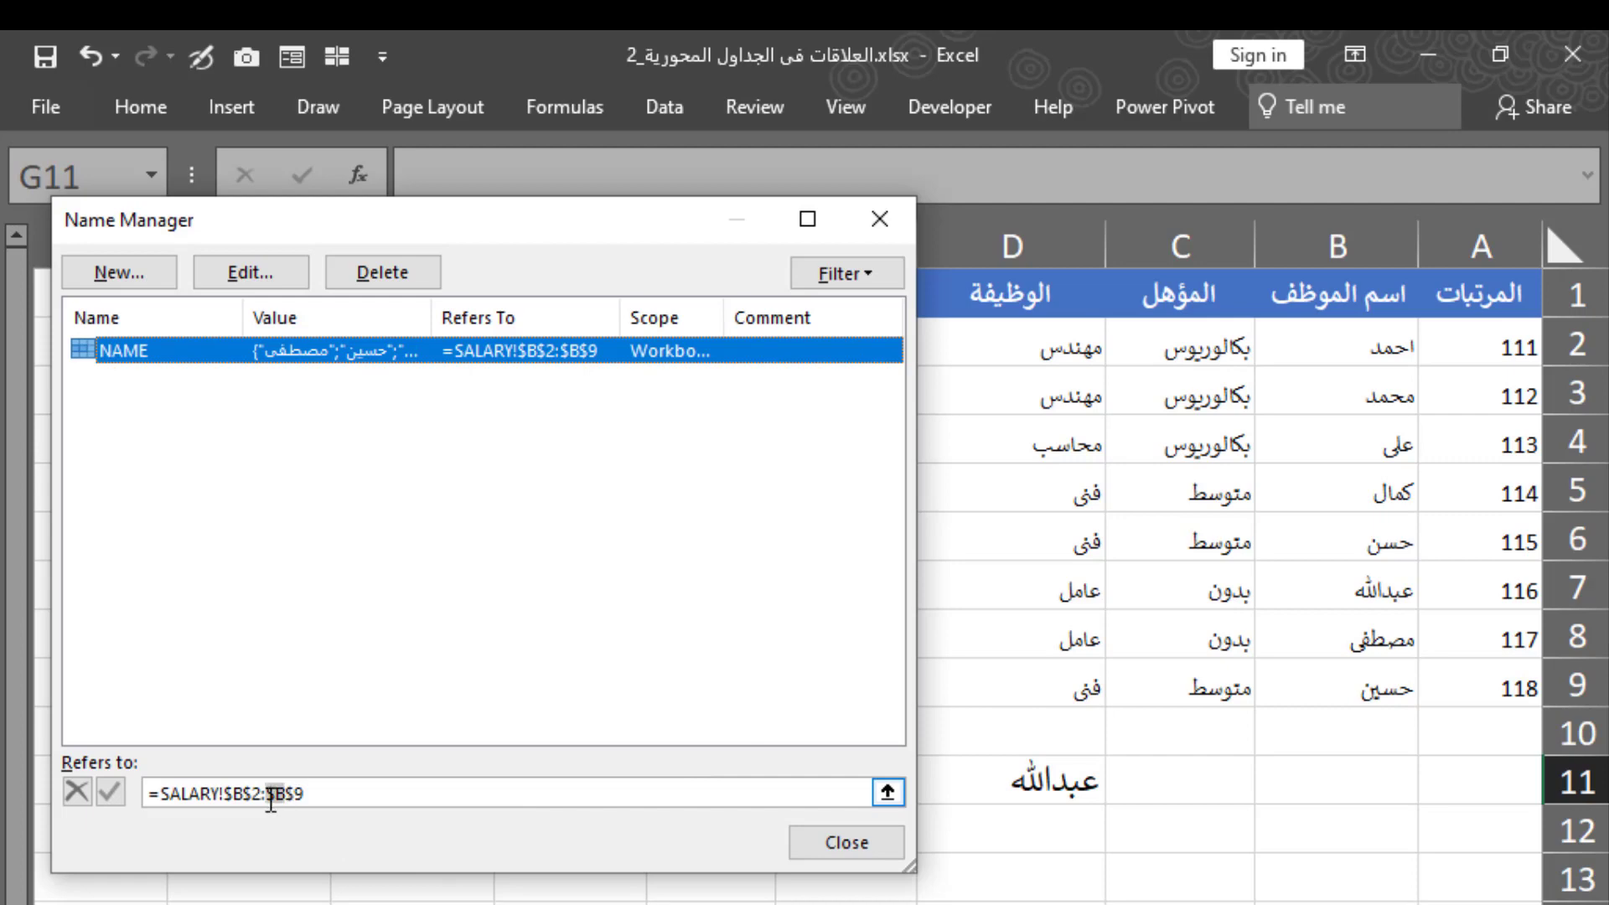
click(283, 794)
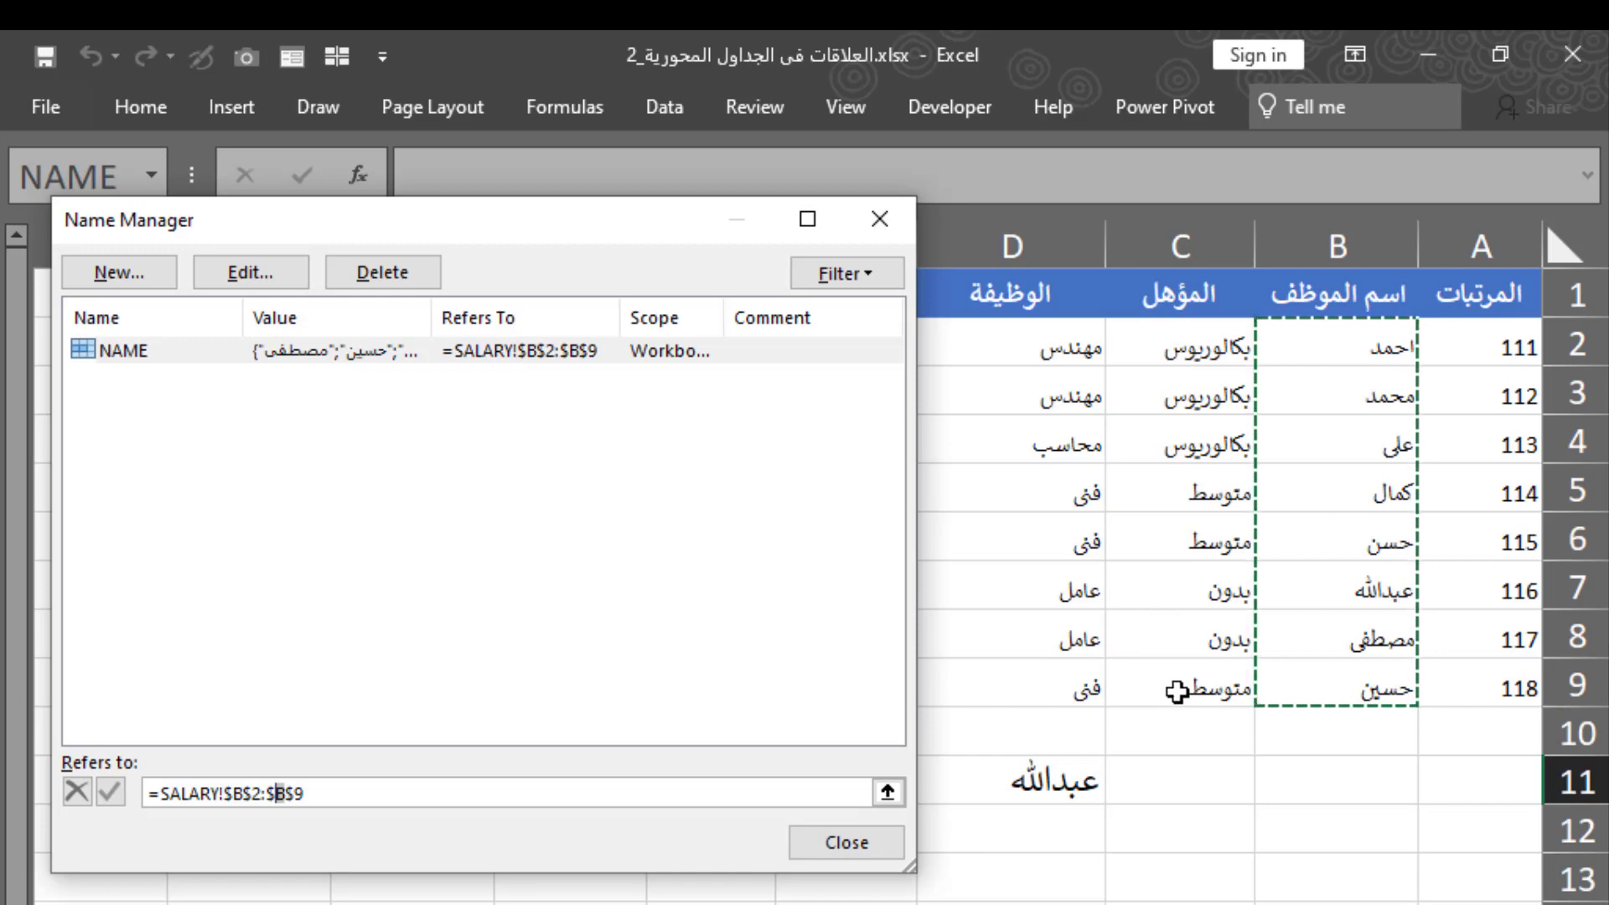
key(Delete)
text(C)
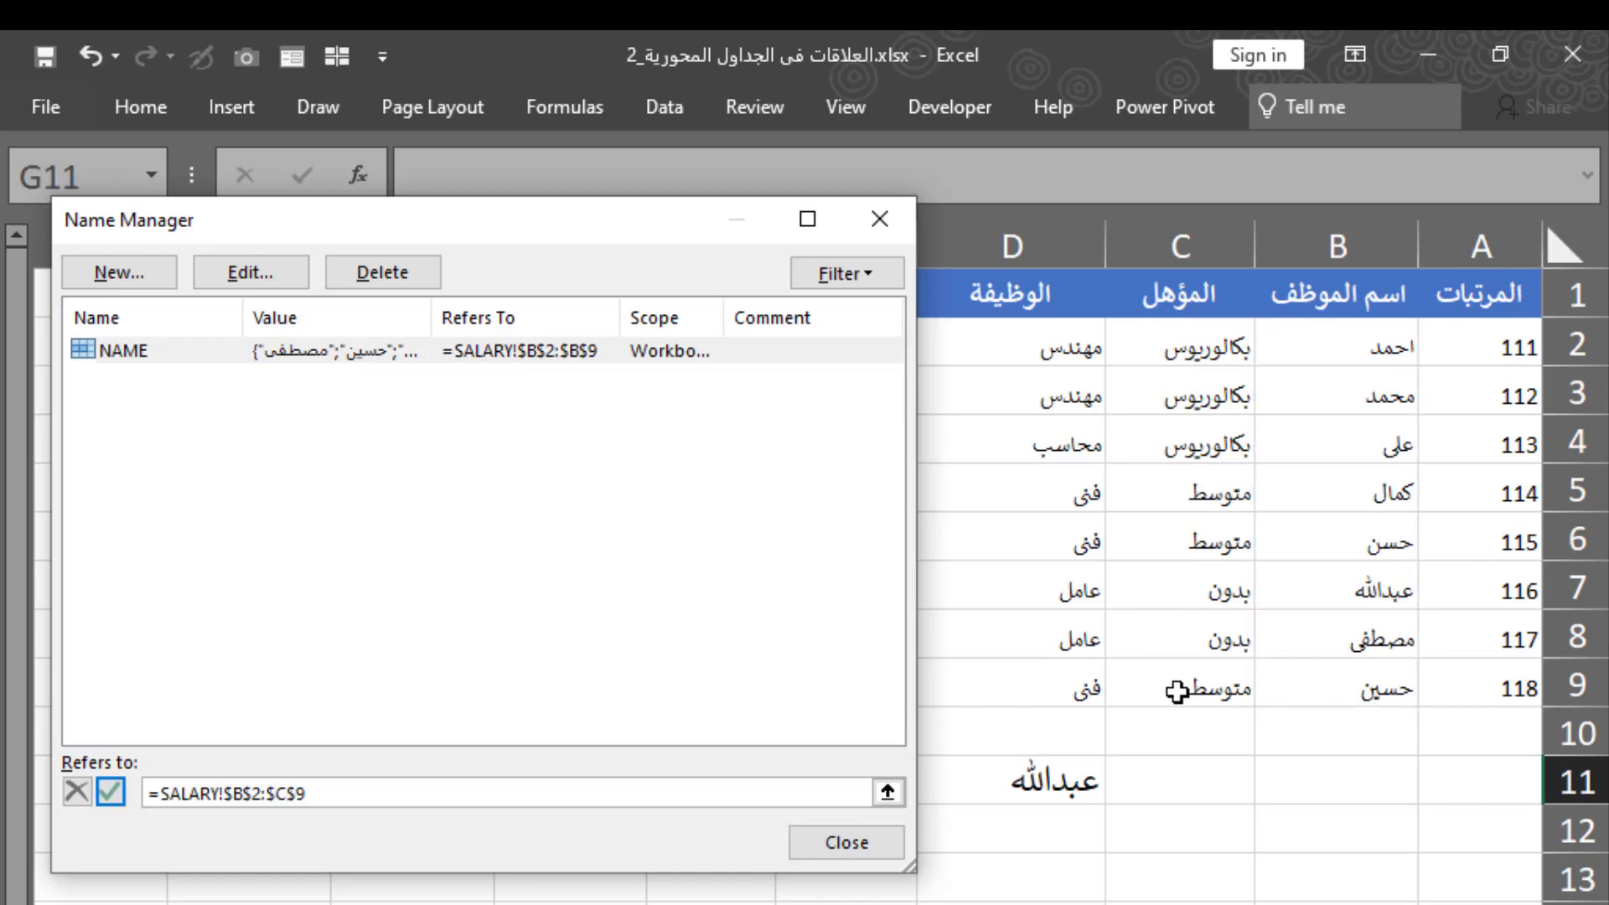
click(846, 842)
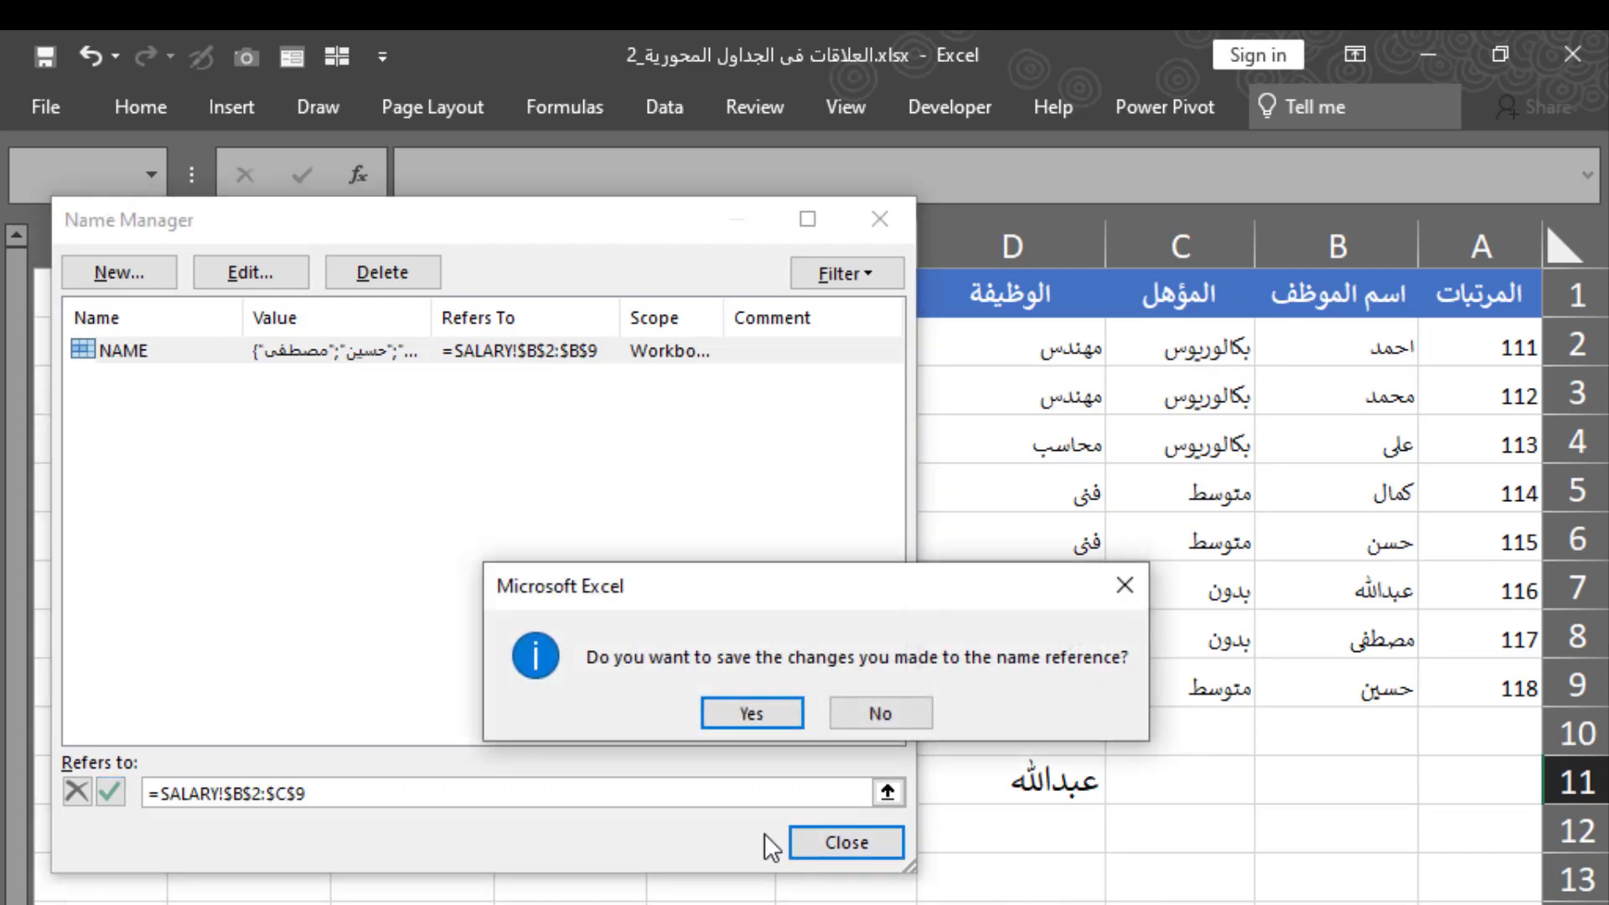
click(758, 714)
key(Escape)
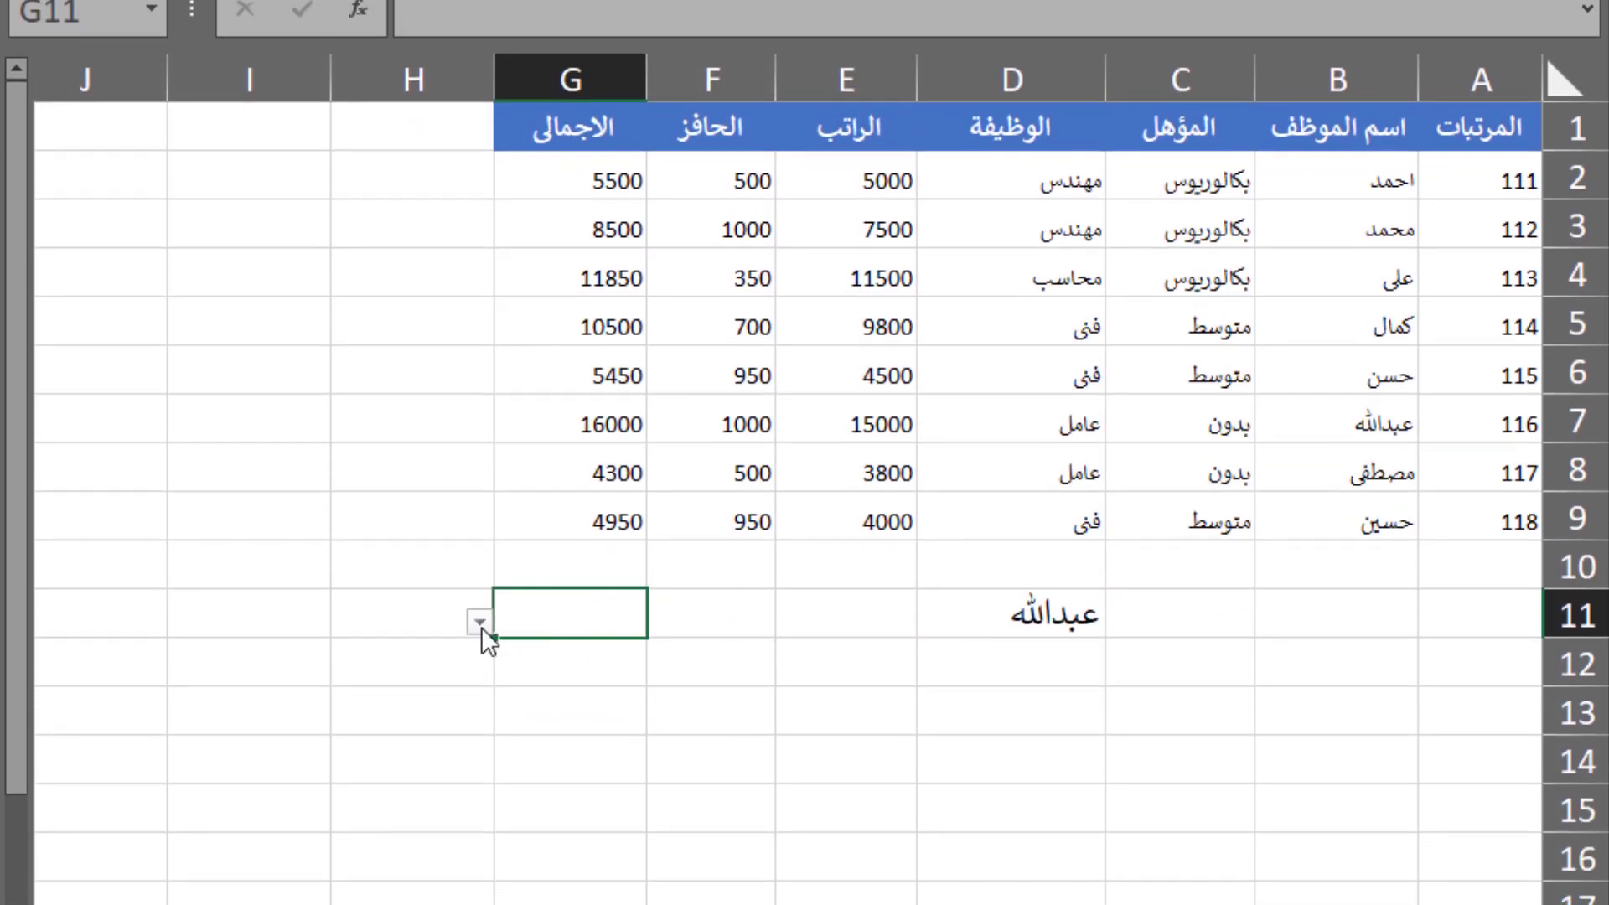
Open G11's dropdown to confirm it now lists names together with qualifications
click(481, 624)
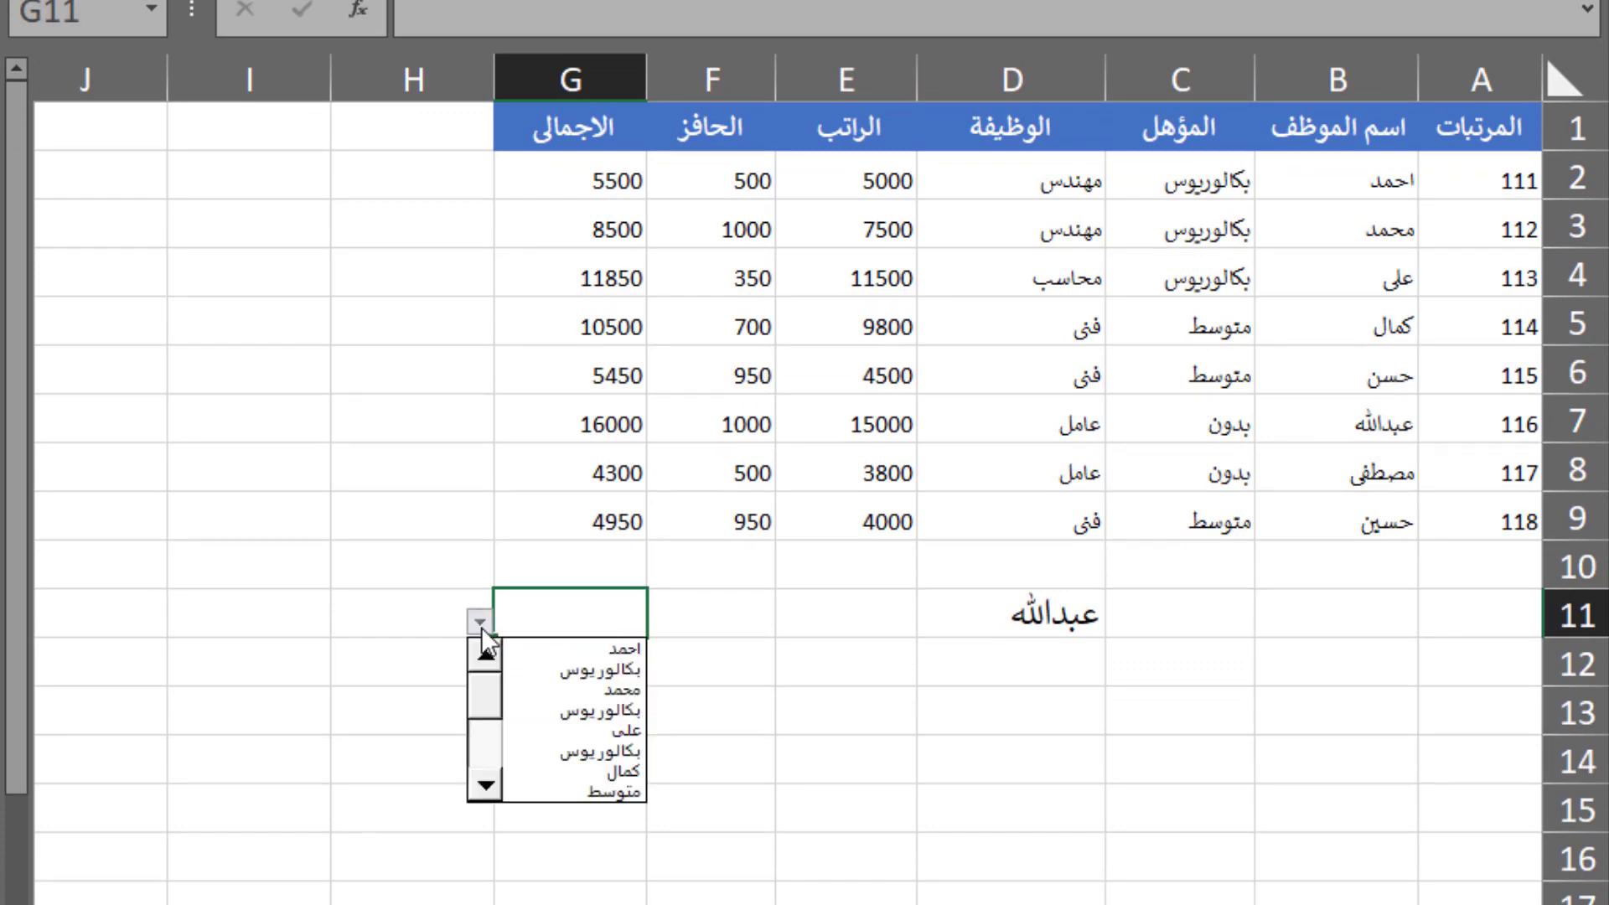